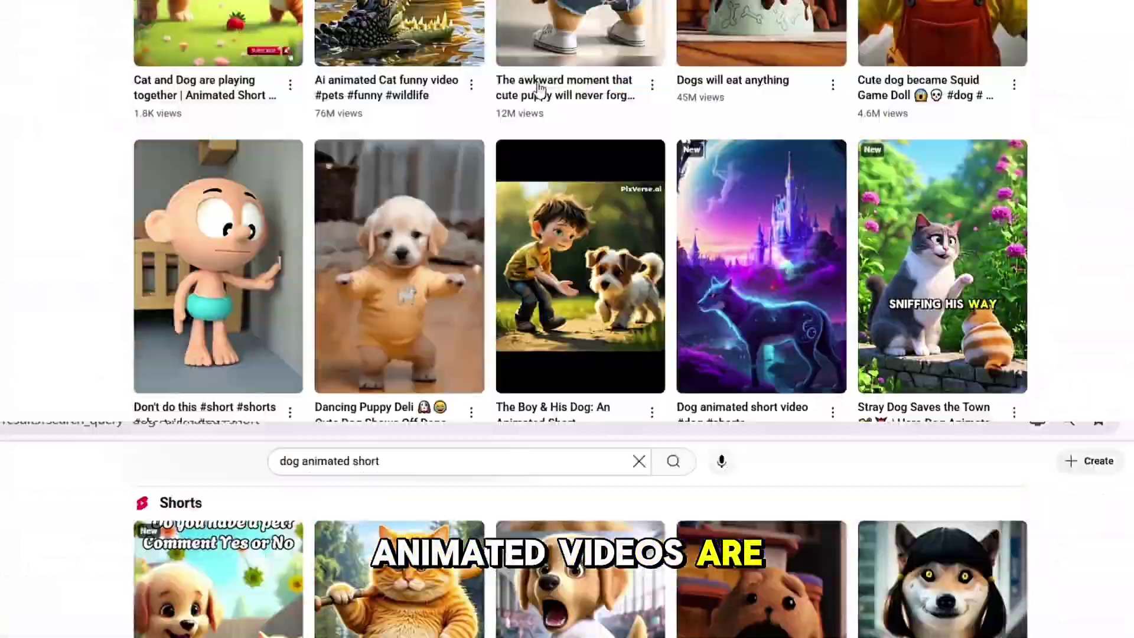
- Open the awkward-moment puppy short from the 'dog animated short' search results
left_click(541, 7)
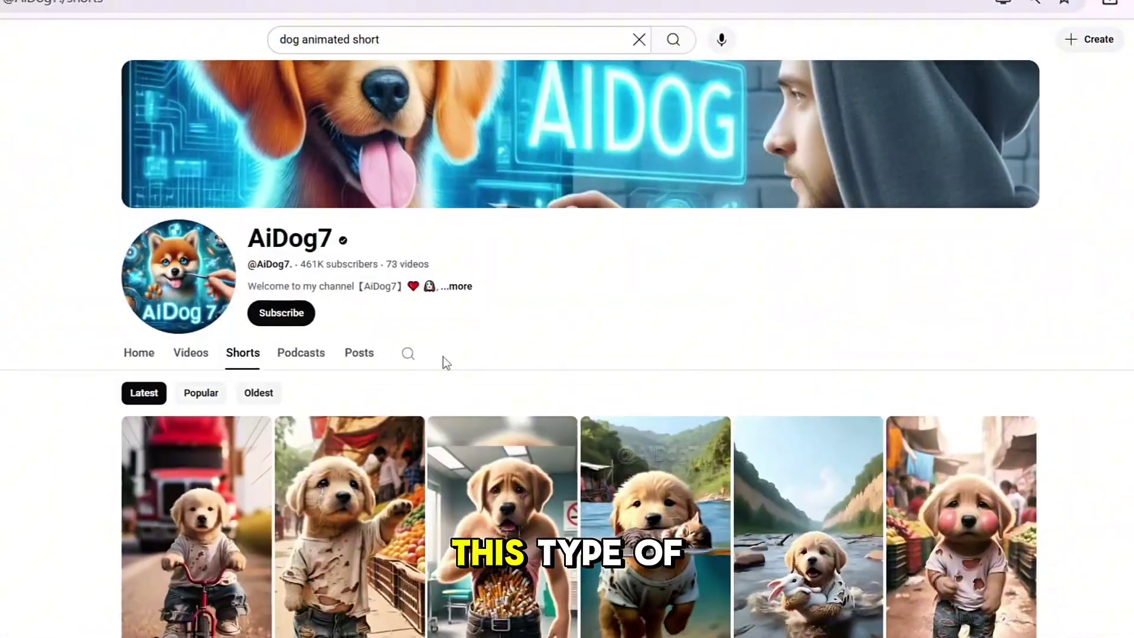
- Open one of AiDog7's puppy shorts from the grid and scroll through the following shorts
scroll(444, 362, "down", 4)
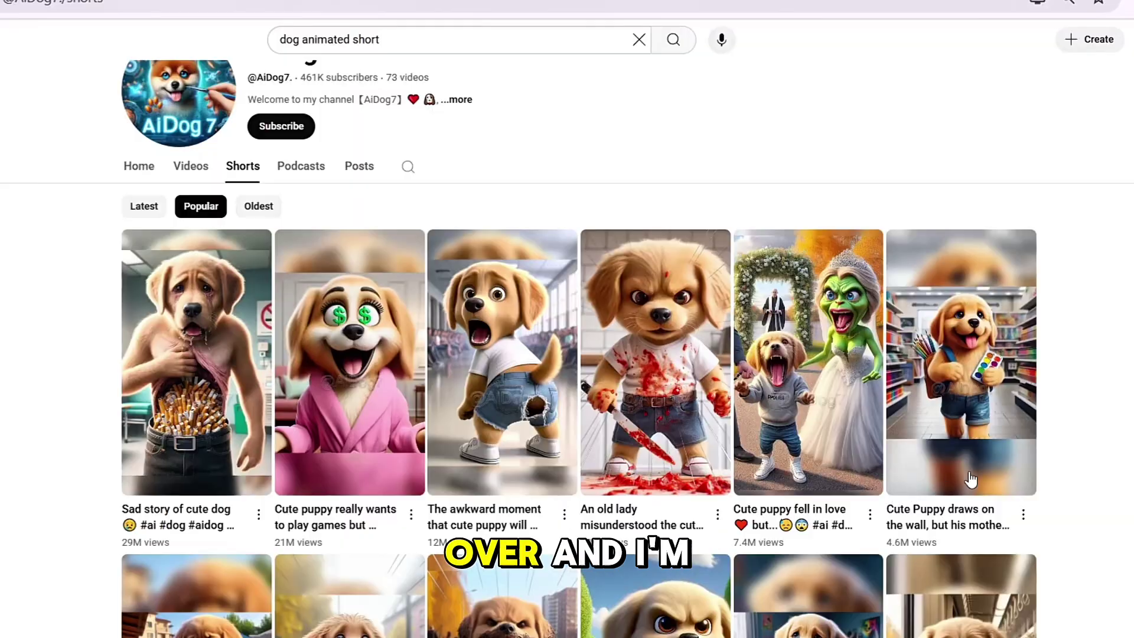
scroll(970, 479, "down", 4)
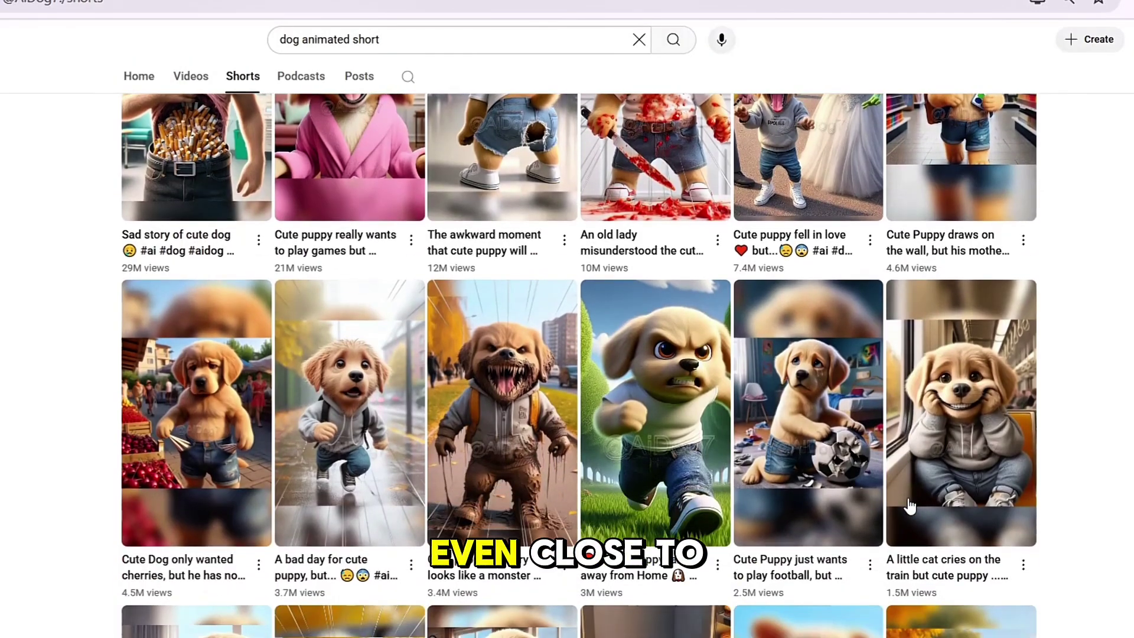
scroll(945, 413, "up", 2)
left_click(931, 373)
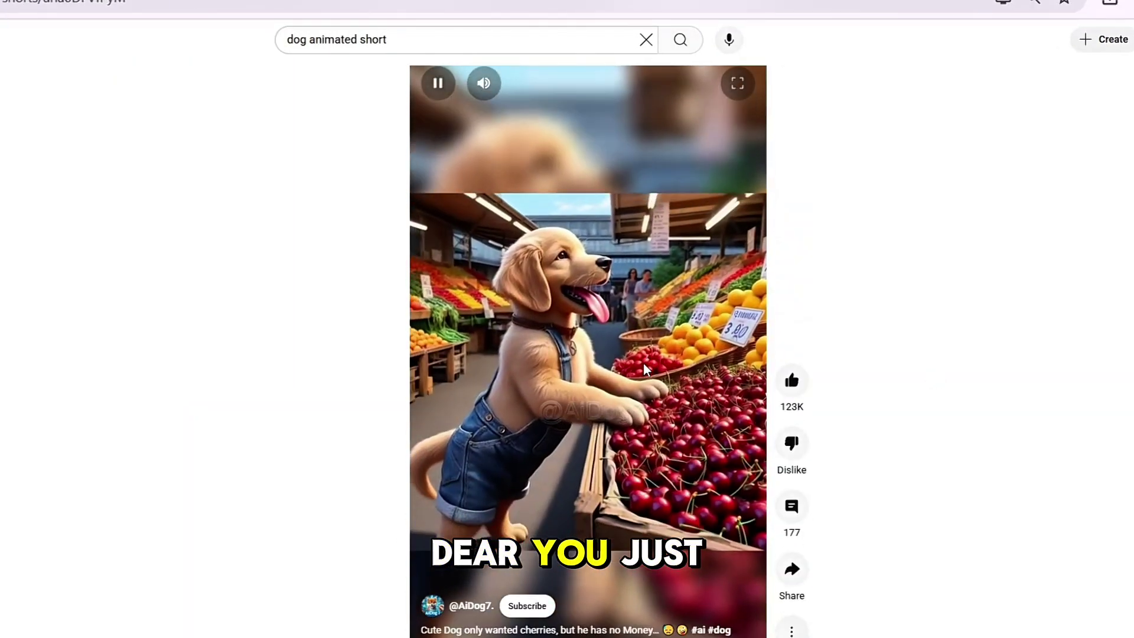
scroll(643, 362, "down", 1)
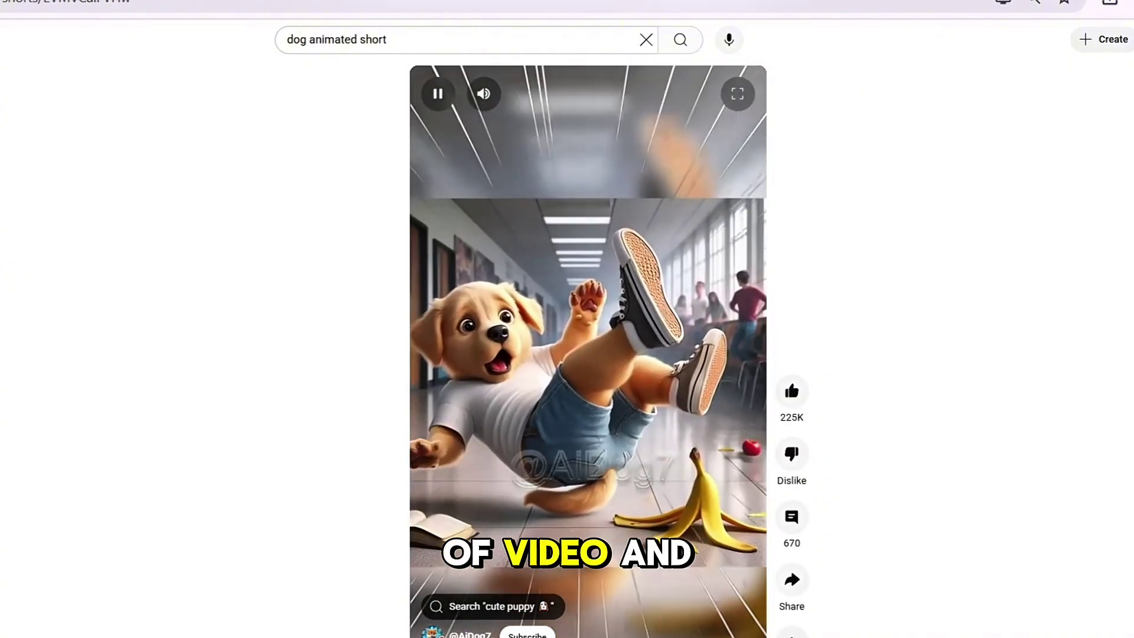
scroll(644, 363, "down", 1)
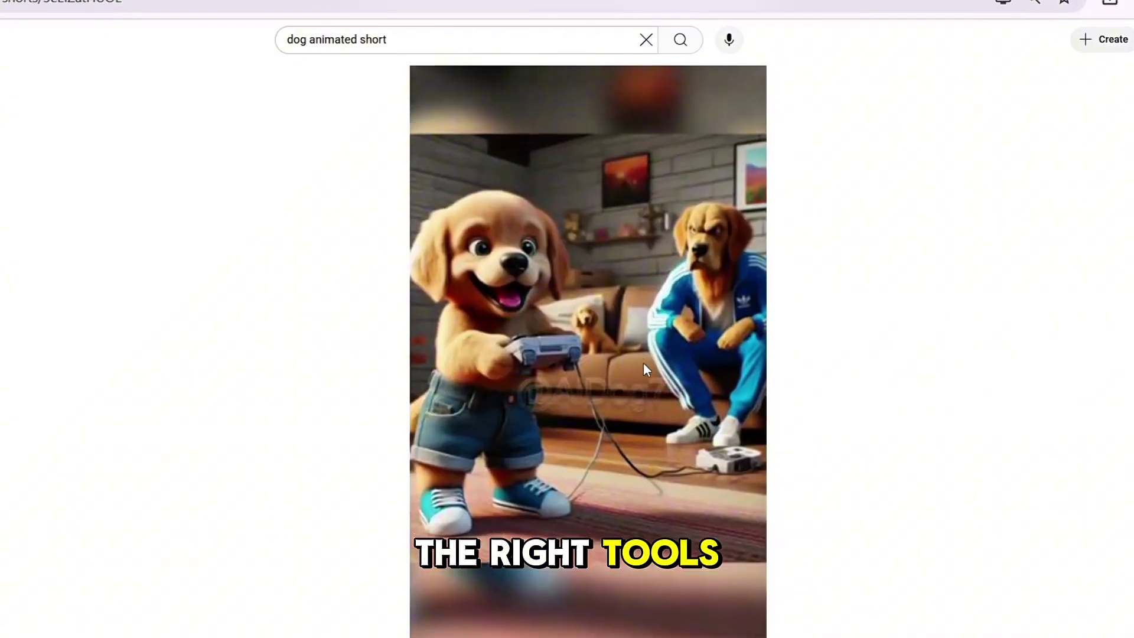
scroll(643, 363, "down", 1)
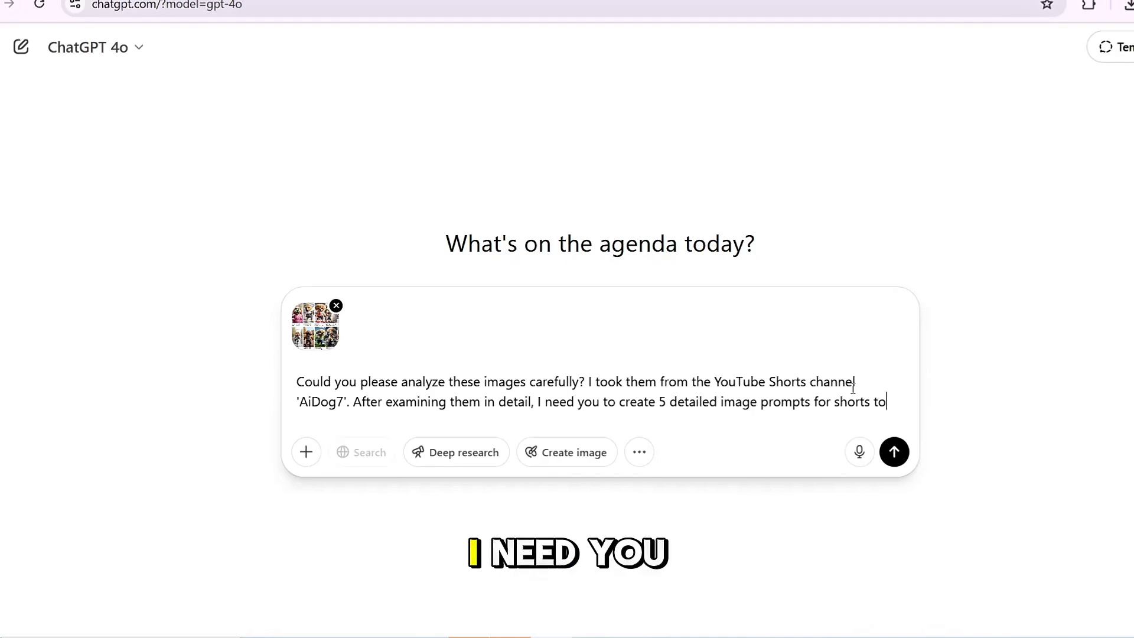
- Send the AiDog7 screenshot with the request for 5 detailed image prompts
type("p recreate similar content")
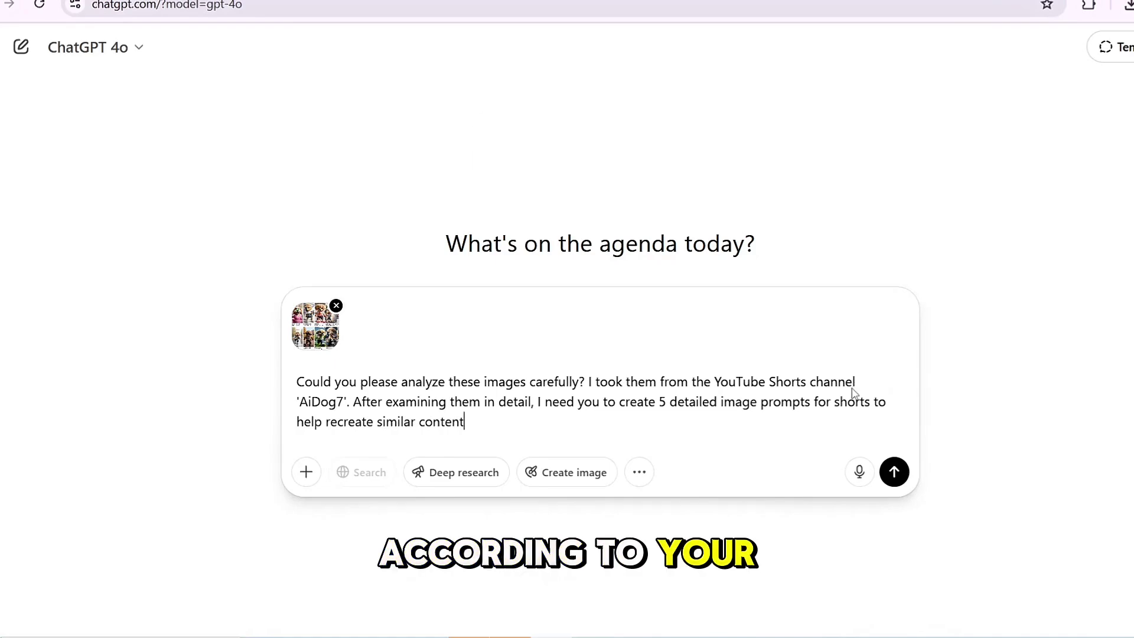
key("Return")
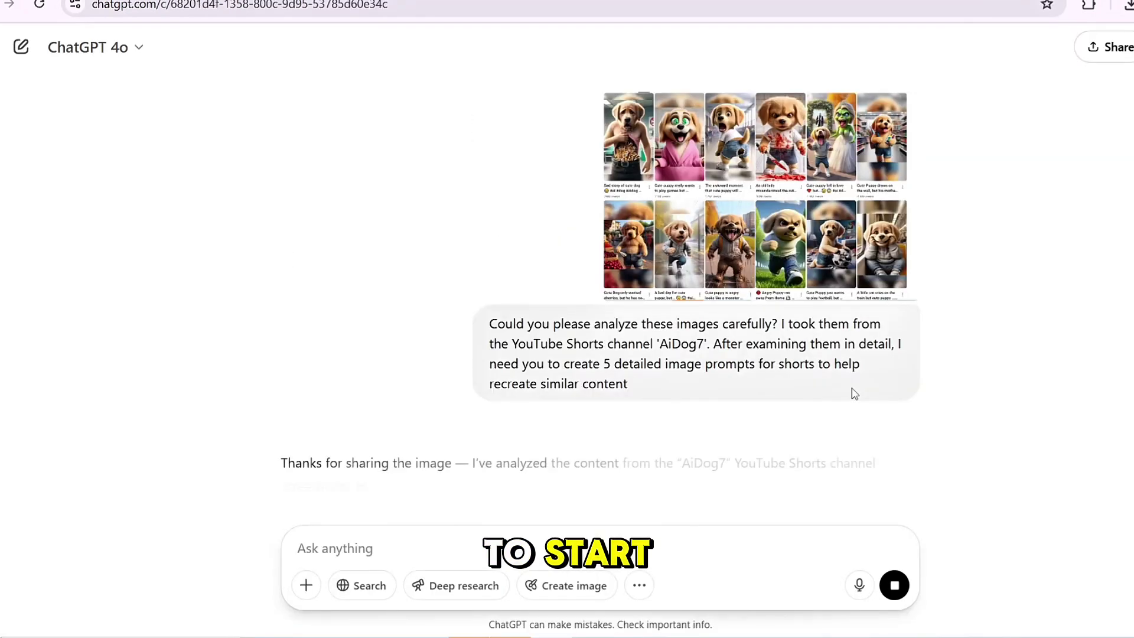
- Select Prompt 2's runway-puppy description through its Style to Mood lines
scroll(419, 290, "down", 13)
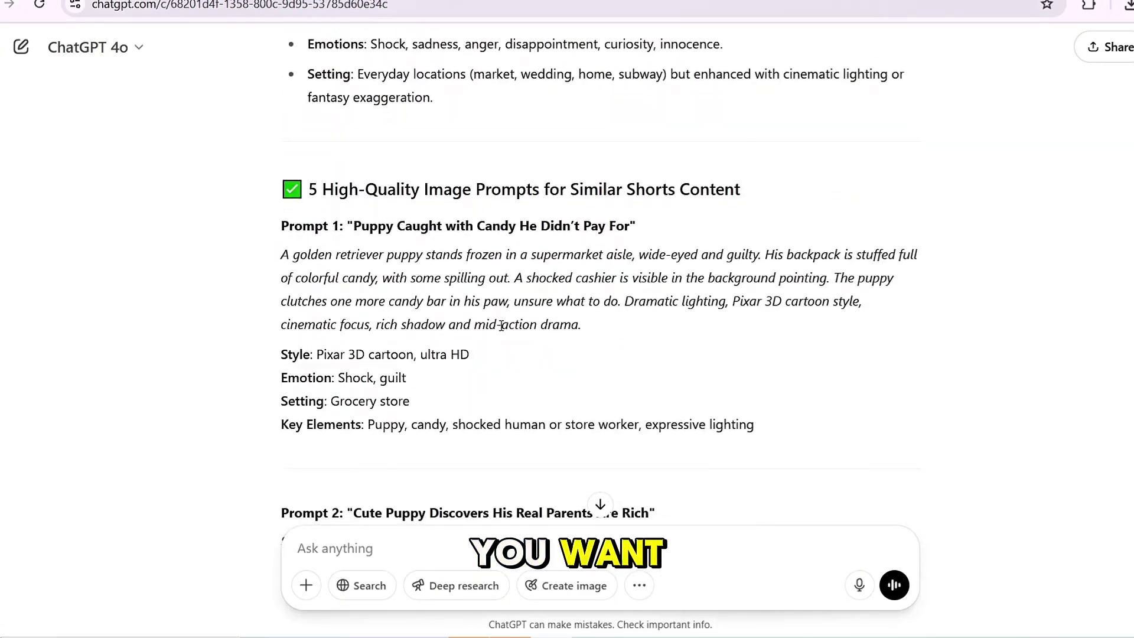
scroll(567, 239, "down", 20)
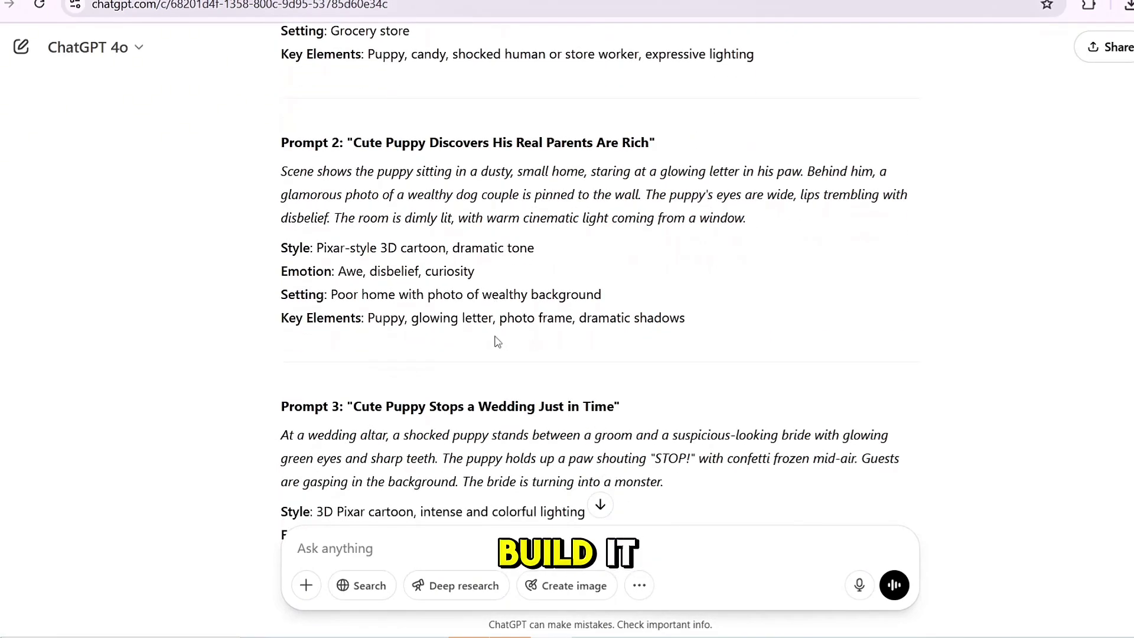
scroll(508, 289, "up", 20)
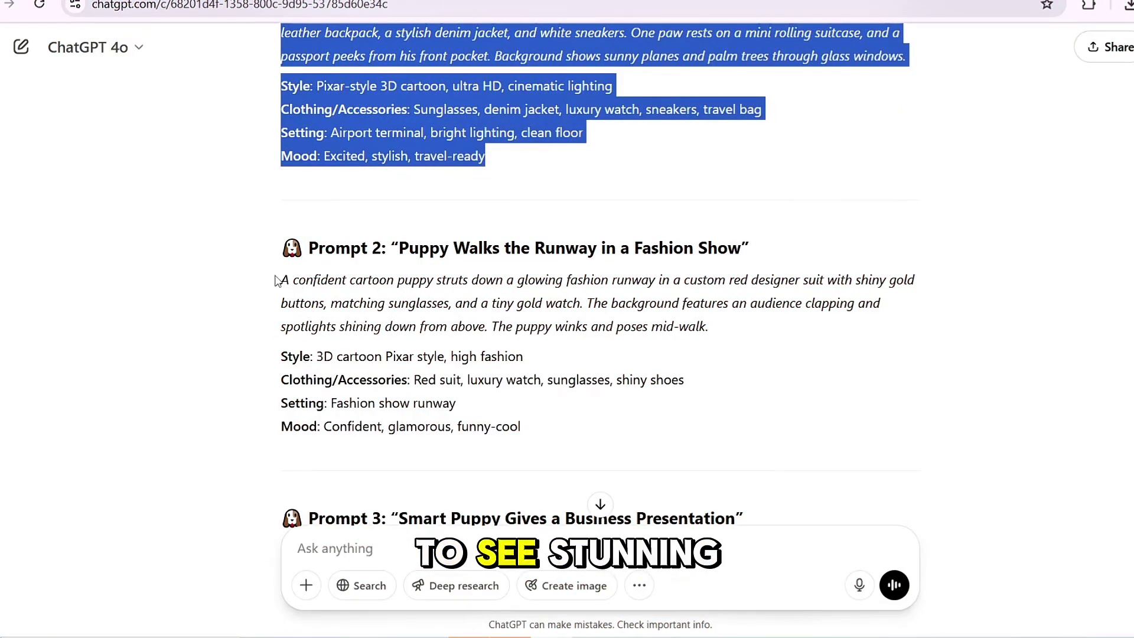
left_click_drag(276, 279, 546, 414)
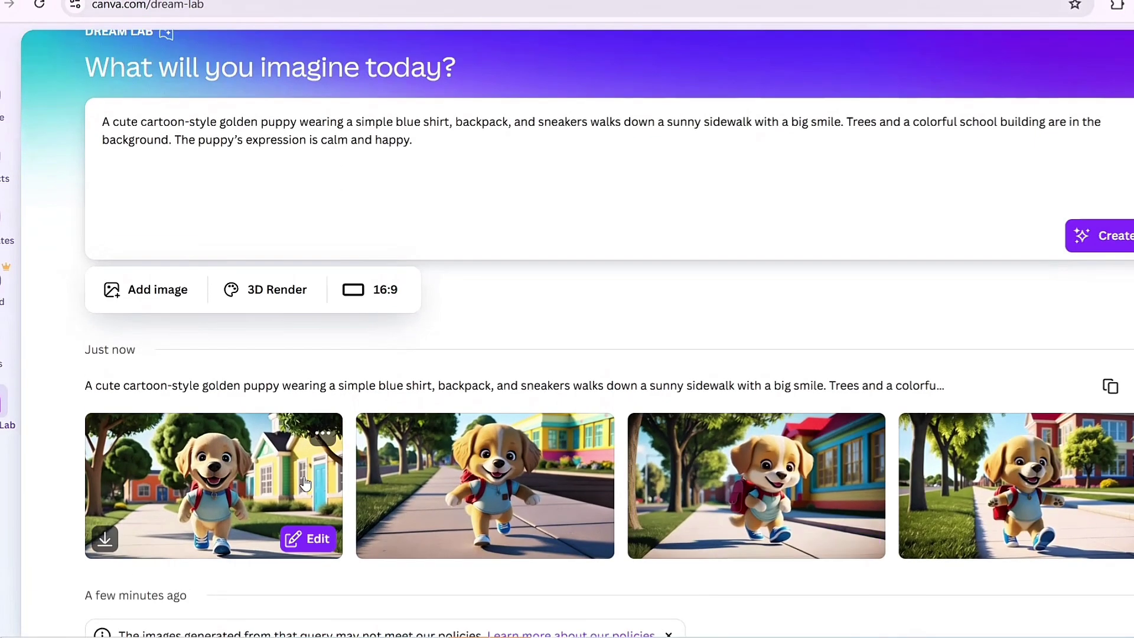
- Preview a generated puppy image, create images from another copied puppy prompt, and review the results
left_click(212, 472)
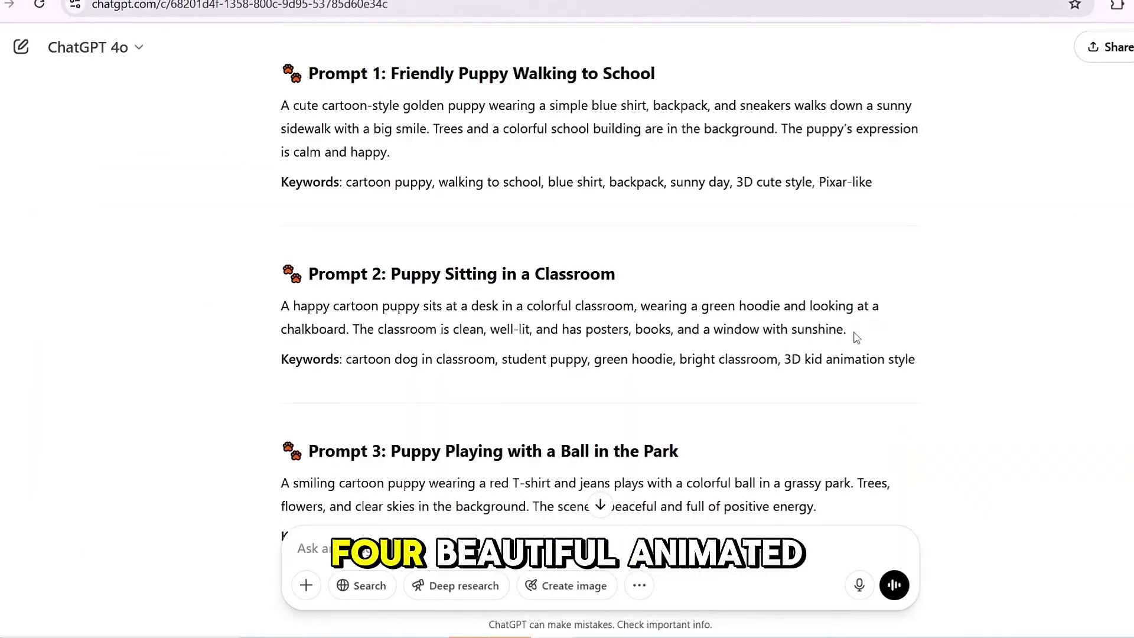
left_click_drag(857, 338, 281, 305)
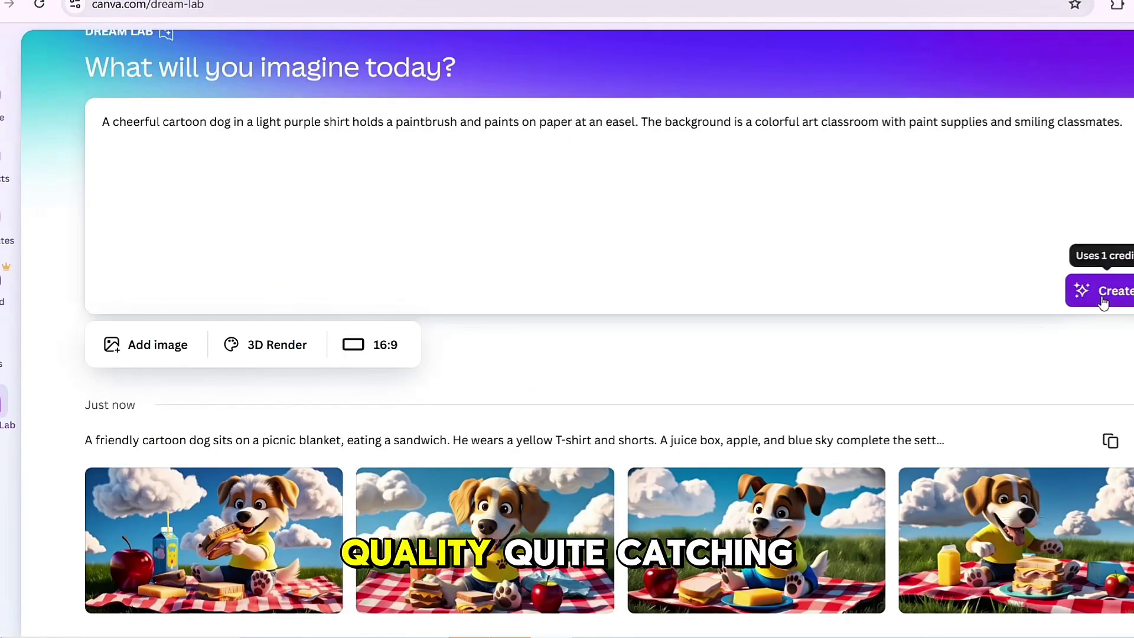
left_click(1106, 289)
scroll(822, 339, "down", 2)
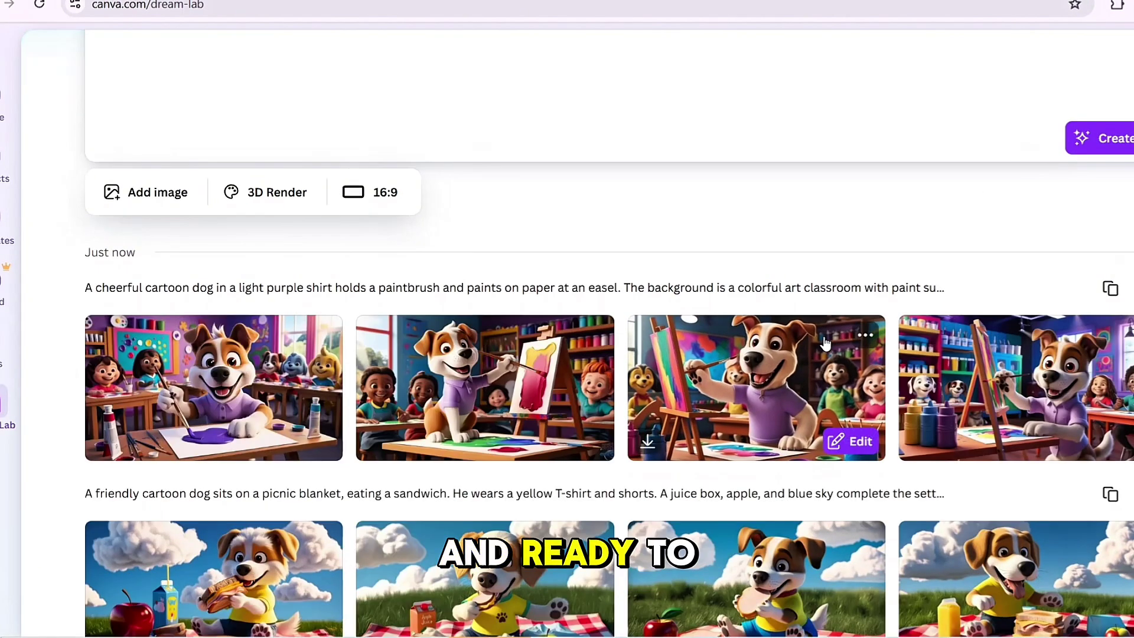
scroll(303, 331, "down", 1)
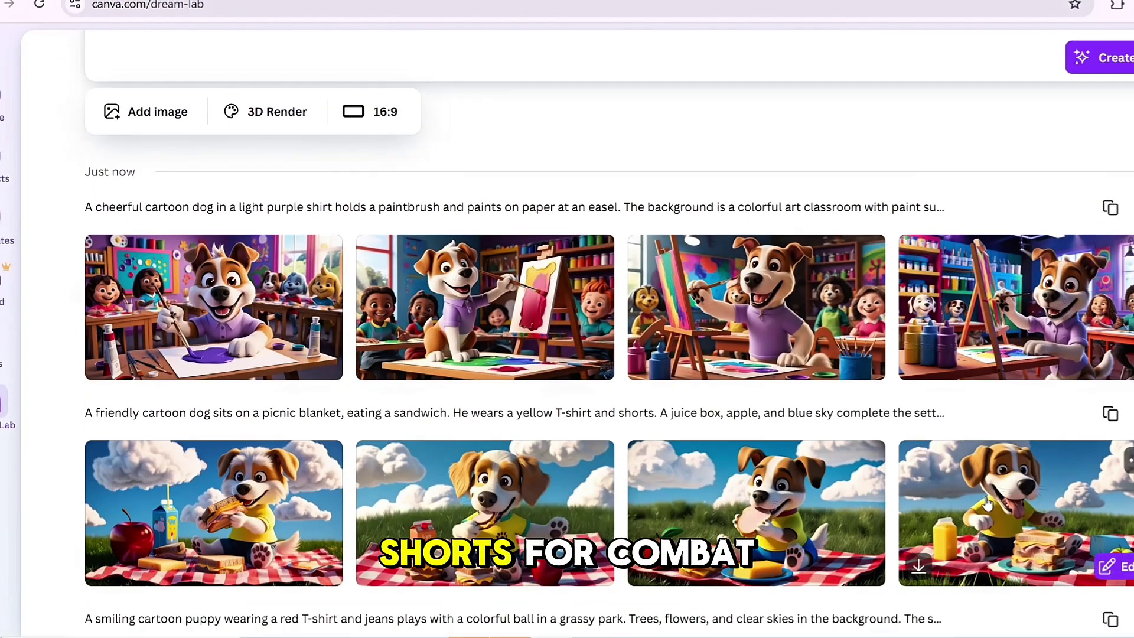
scroll(417, 461, "down", 5)
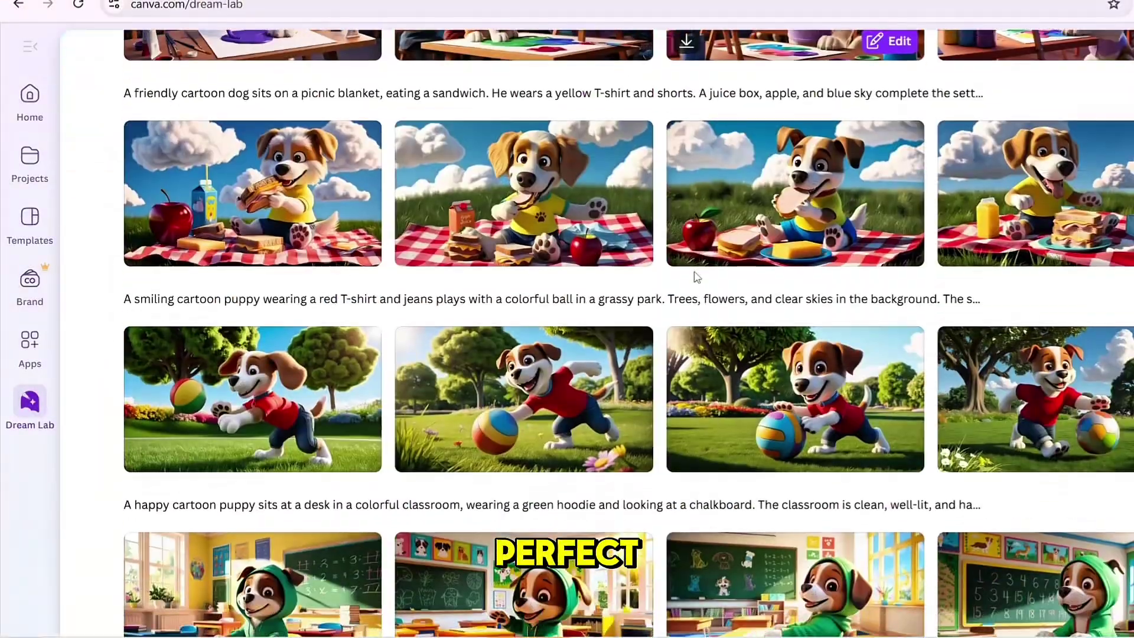
scroll(696, 274, "down", 4)
scroll(695, 275, "down", 2)
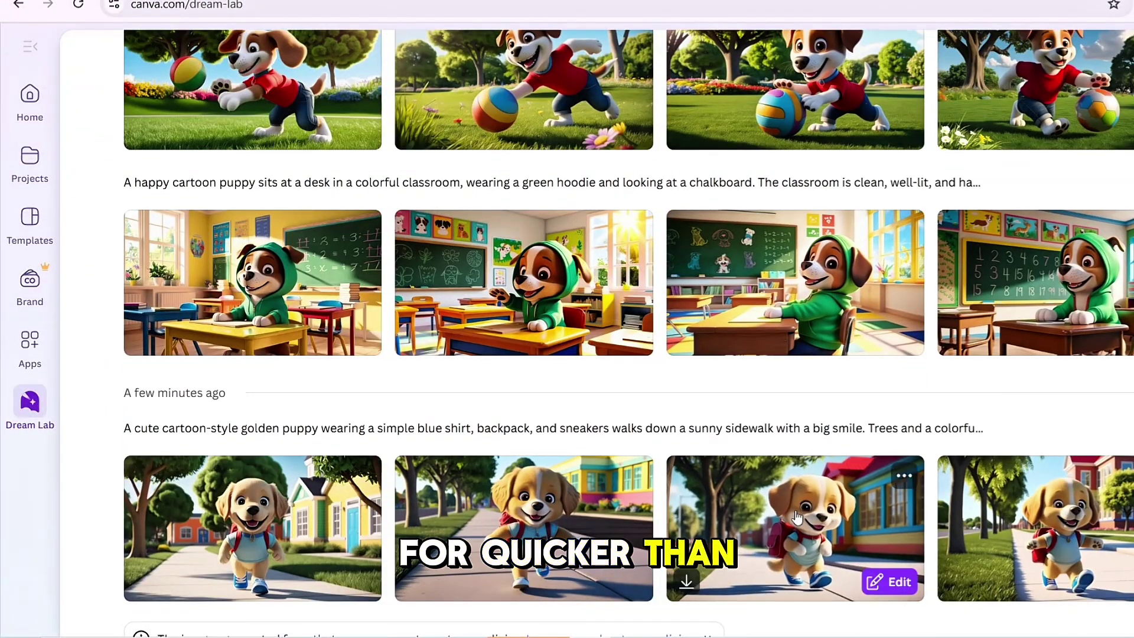
scroll(903, 204, "up", 5)
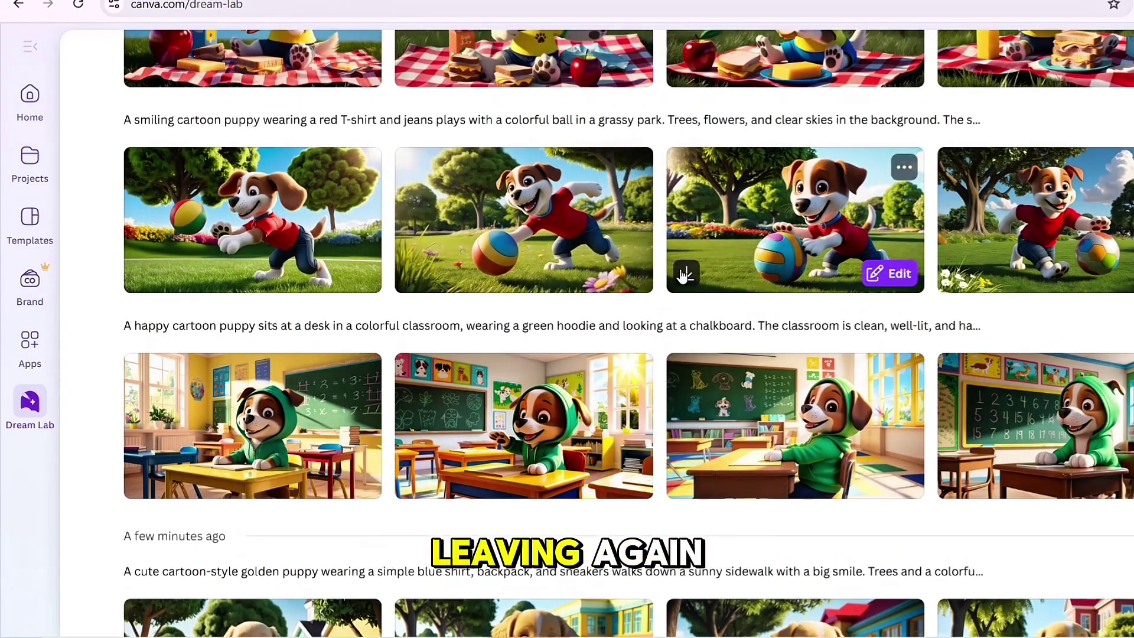
scroll(903, 204, "up", 6)
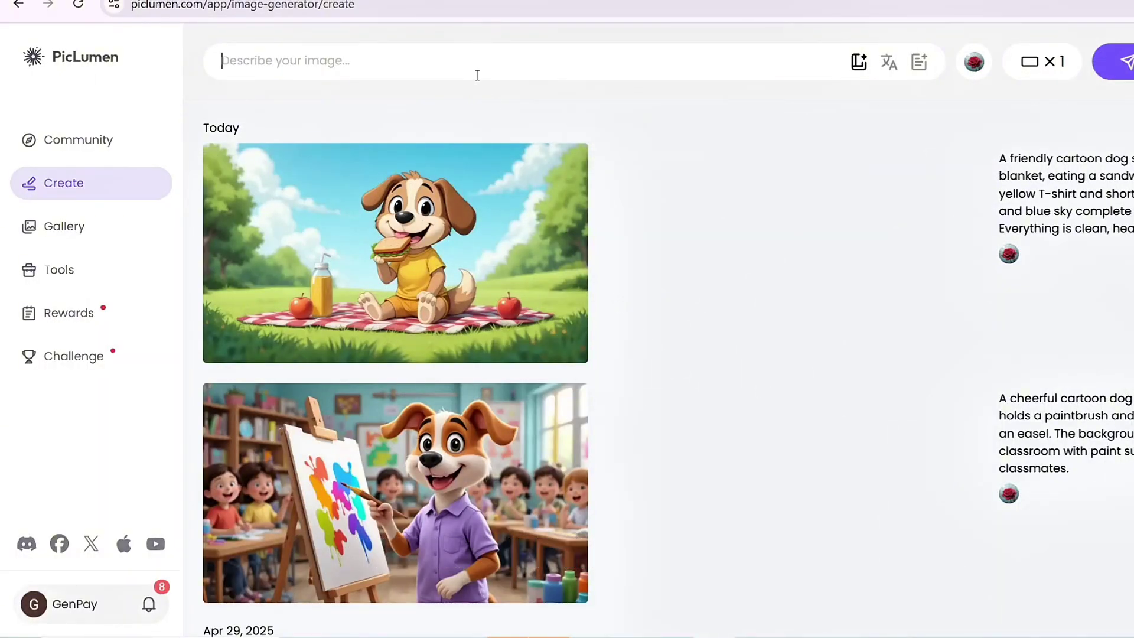
- Generate the red-shirt park ball puppy image, then the classroom puppy image
type("A smiling cartoon puppy wearing a red T-shirt and jeans plays with a colorful ball in a grassy park. Trees, flowers, and clear skies in the background. The scene is peaceful and full of positive energy.")
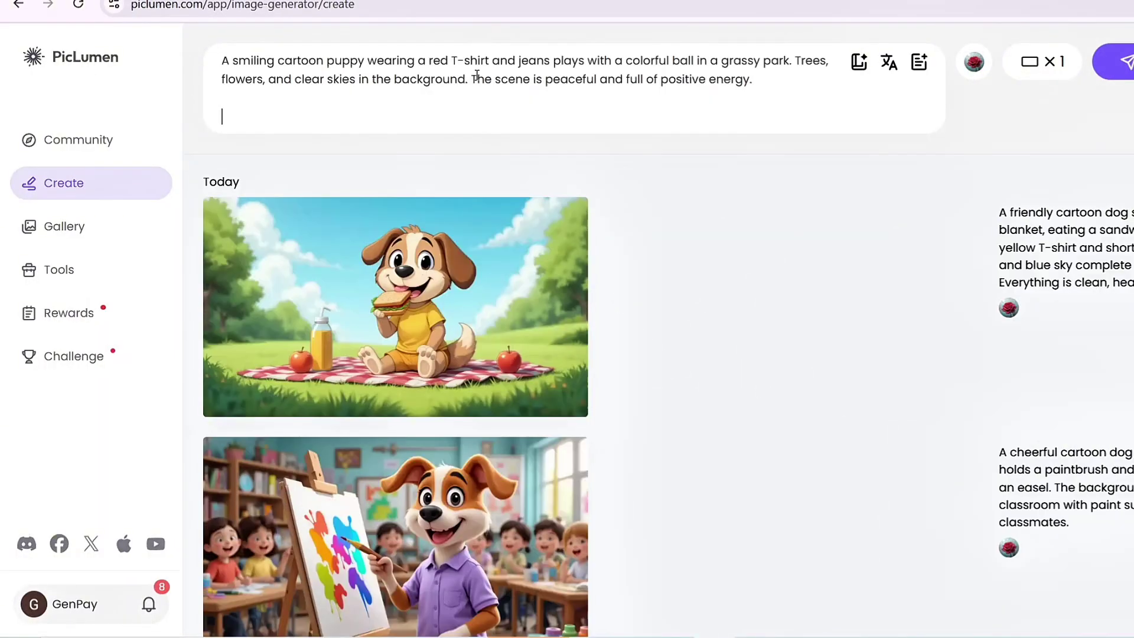
left_click(1124, 63)
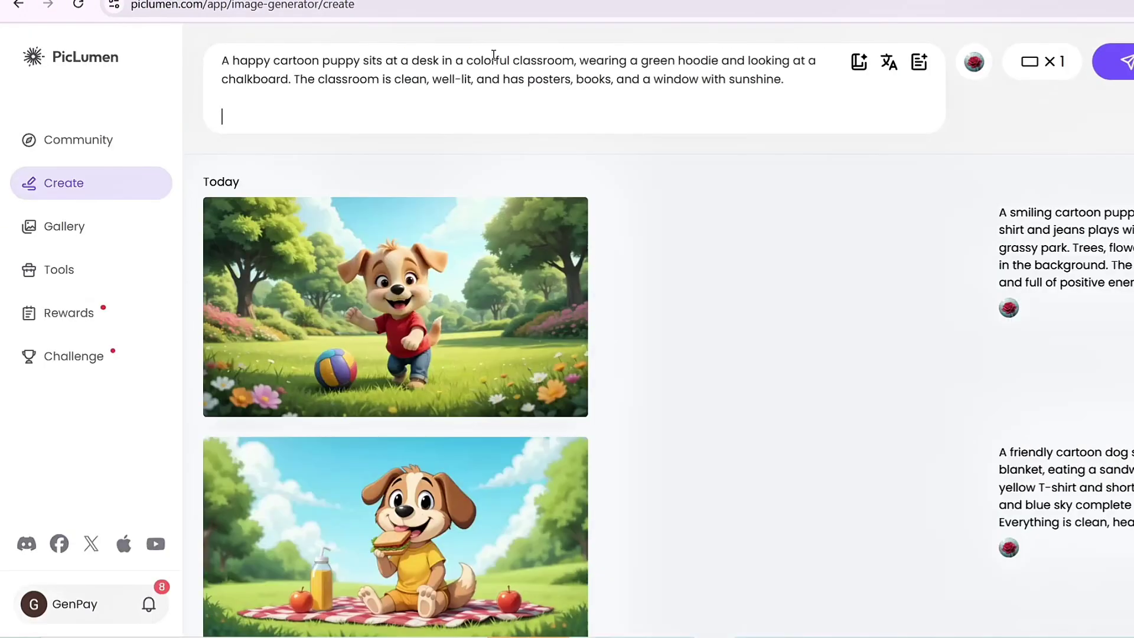
left_click(1113, 60)
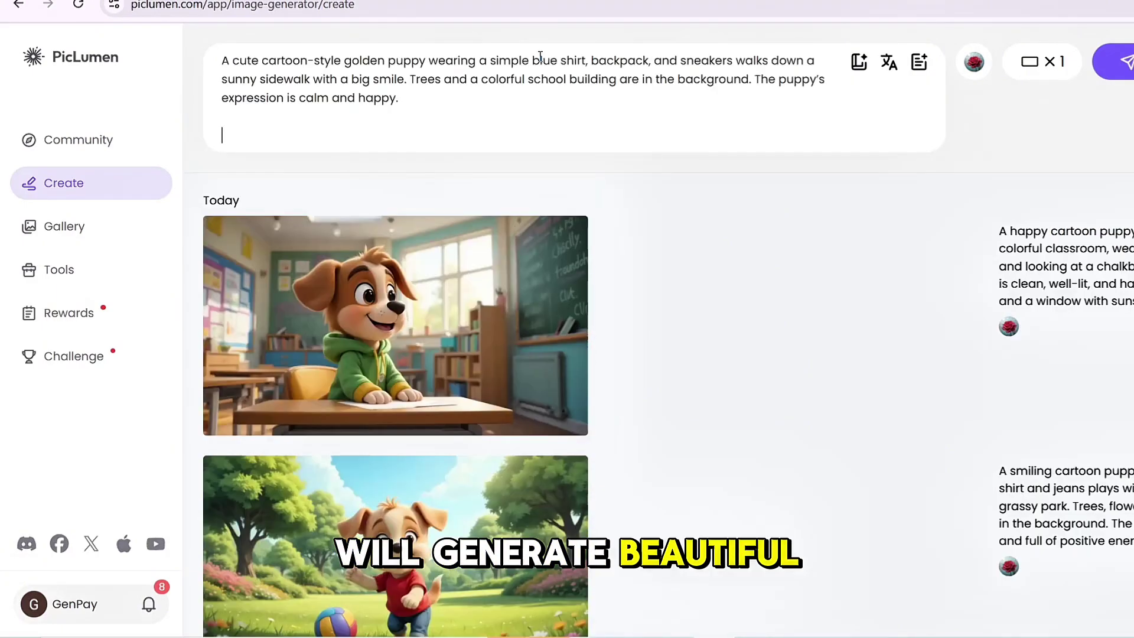
- Paste the sunny school-walk golden puppy prompt and generate its image
left_click(539, 56)
type("A cute cartoon-style golden puppy wearing a simple blue shirt, backpack, and sneakers walks down a sunny sidewalk with a big smile. Trees and a colorful school building are in the background. The puppy’s expression is calm and happy.")
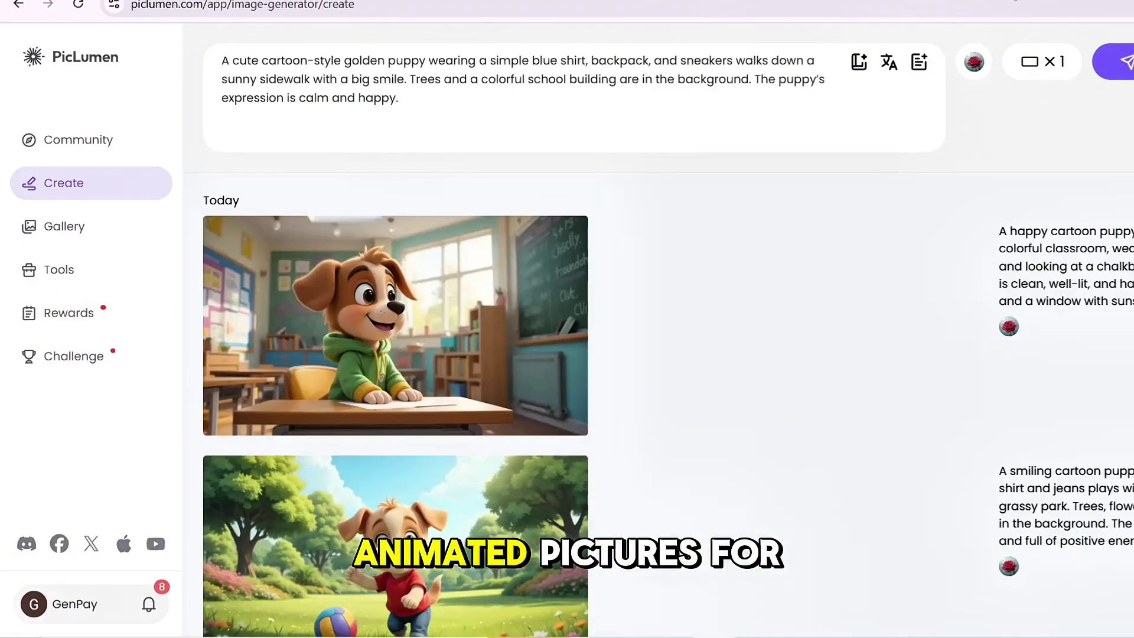
left_click(1116, 61)
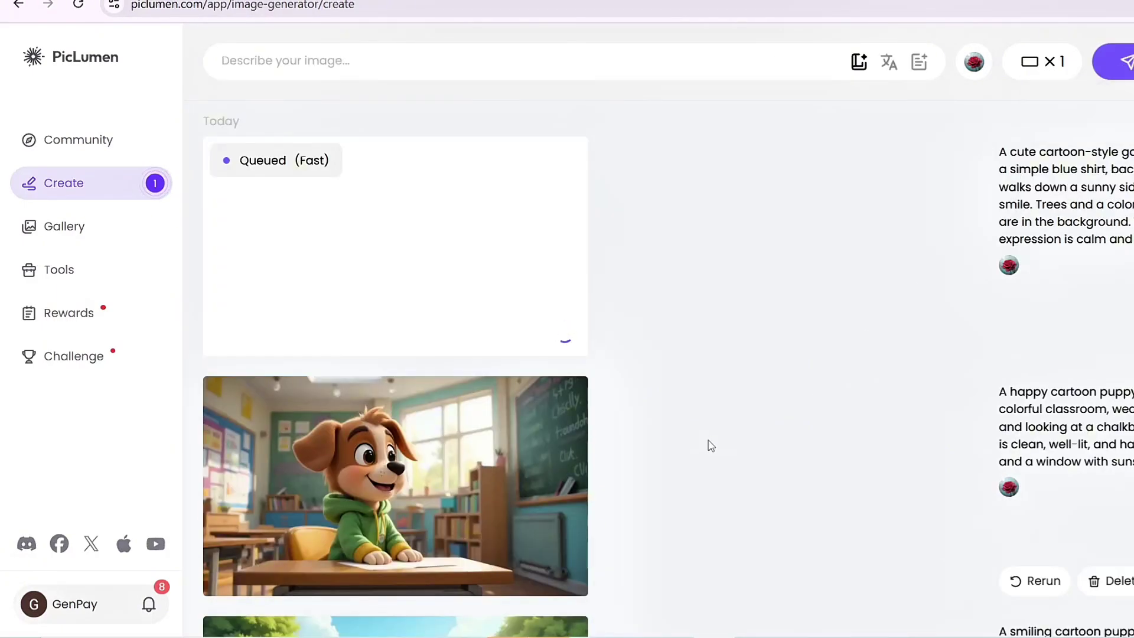
- Replace Leonardo's old prompt with the park-puppy Prompt 3, generate, and dismiss the upgrade popup
scroll(776, 393, "down", 9)
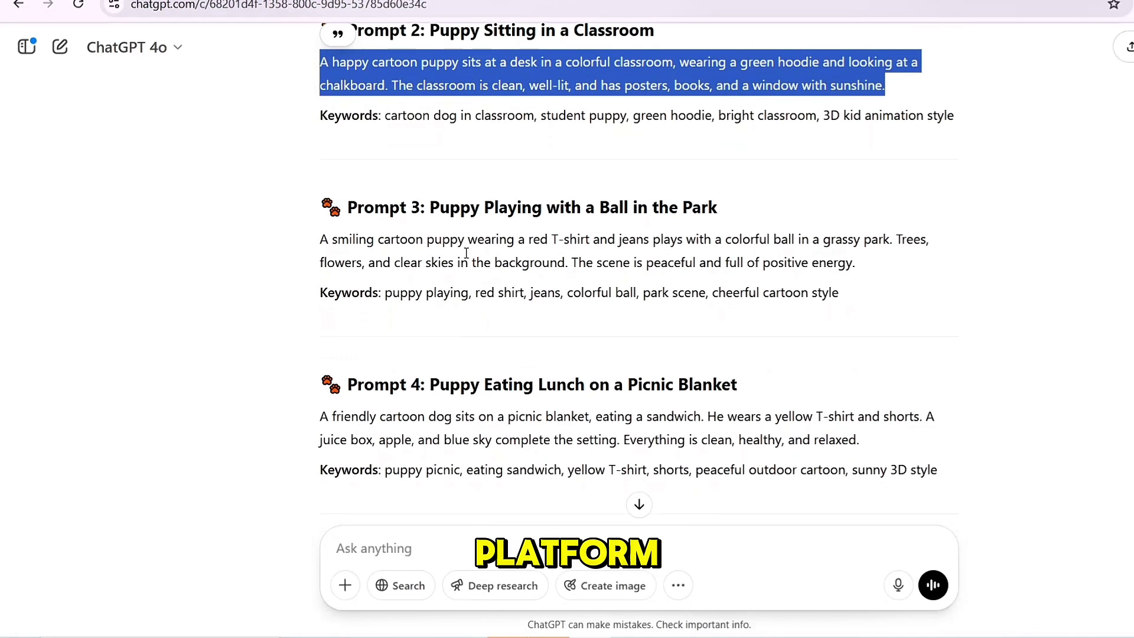
triple_click(466, 252)
key("ctrl+c")
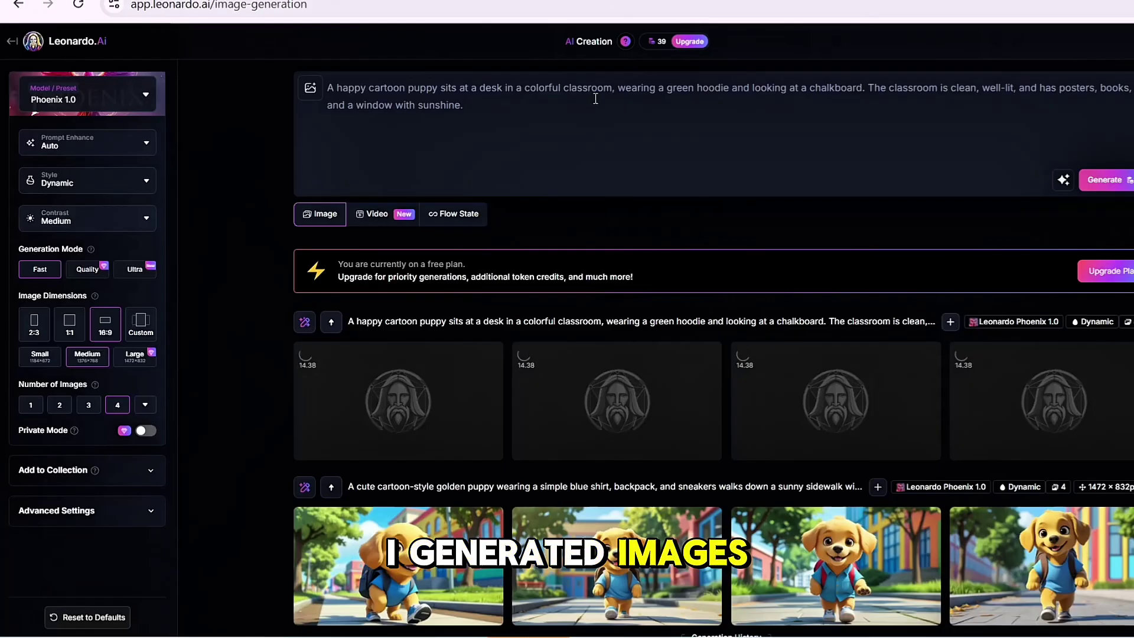
triple_click(595, 99)
key("ctrl+v")
scroll(676, 374, "down", 1)
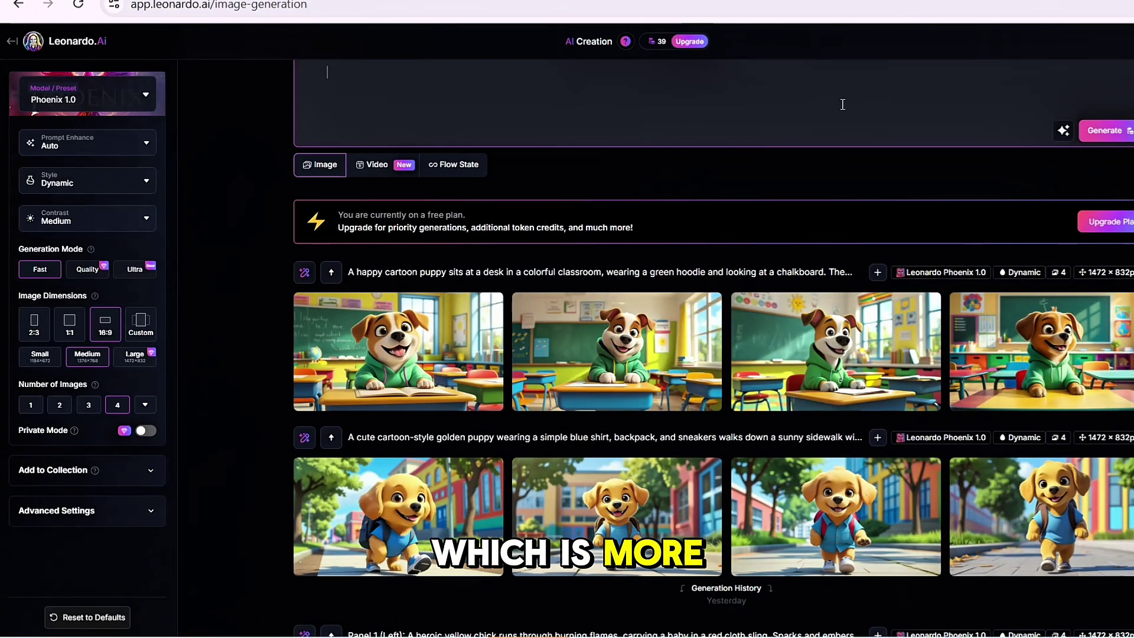
scroll(827, 100, "up", 1)
left_click(1104, 197)
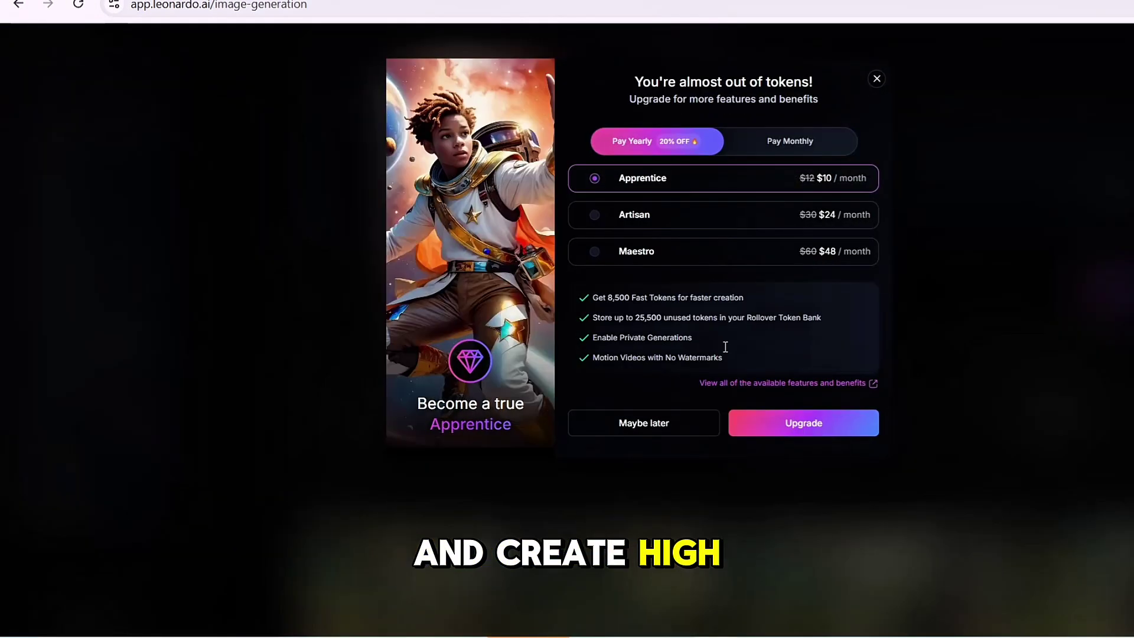
key("Escape")
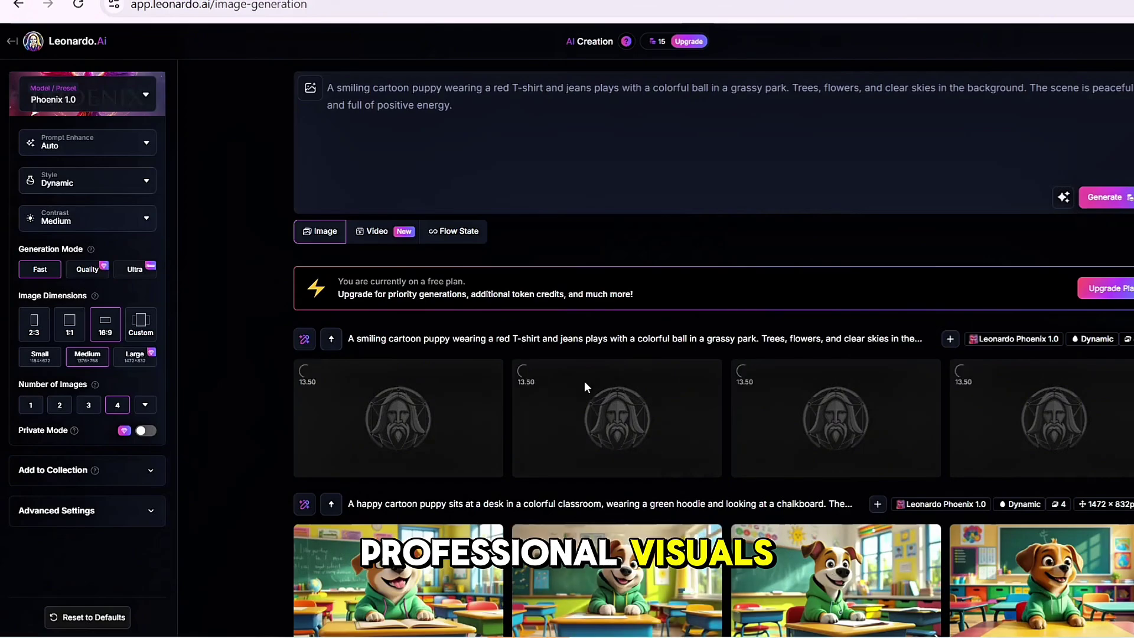
scroll(714, 456, "down", 3)
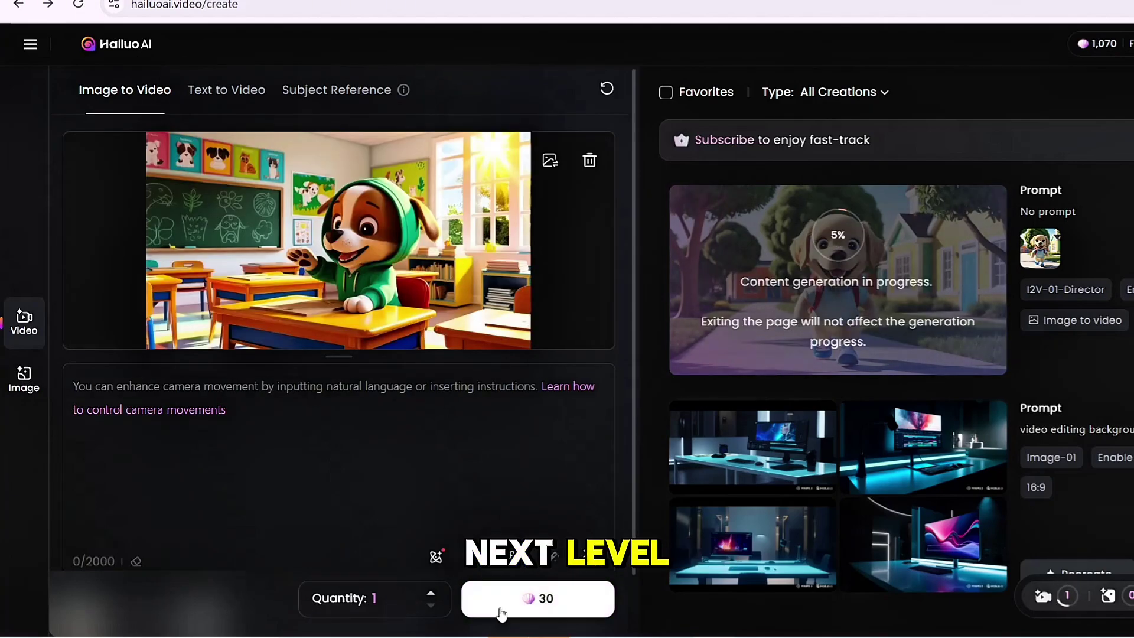
- Generate a video from the classroom puppy image, then upload the painting-puppy picture
left_click(501, 609)
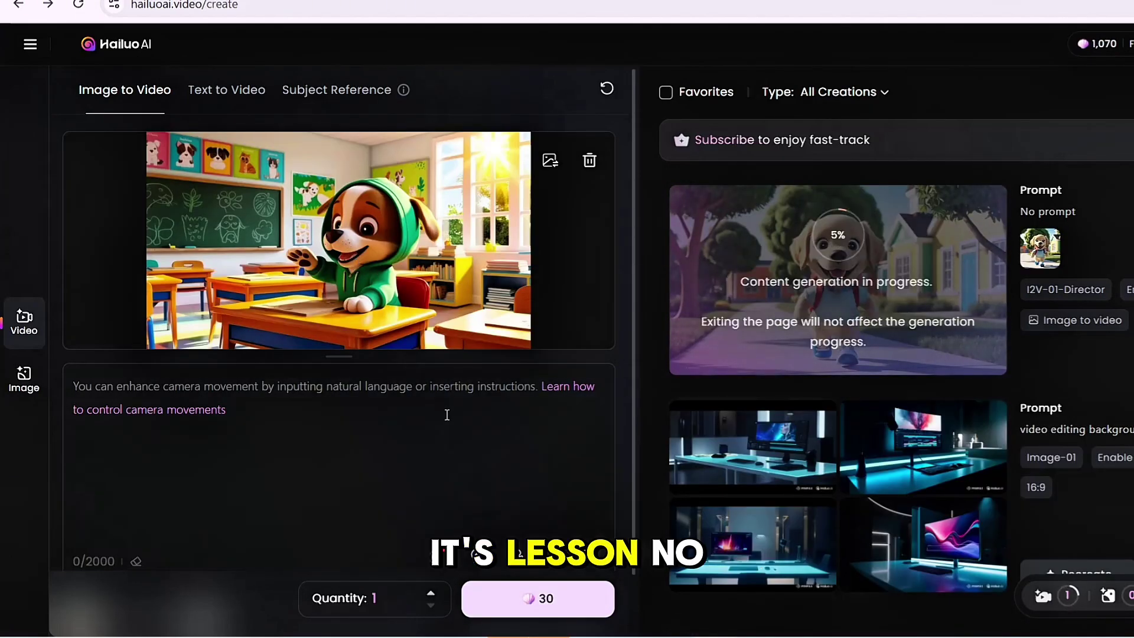
left_click(499, 608)
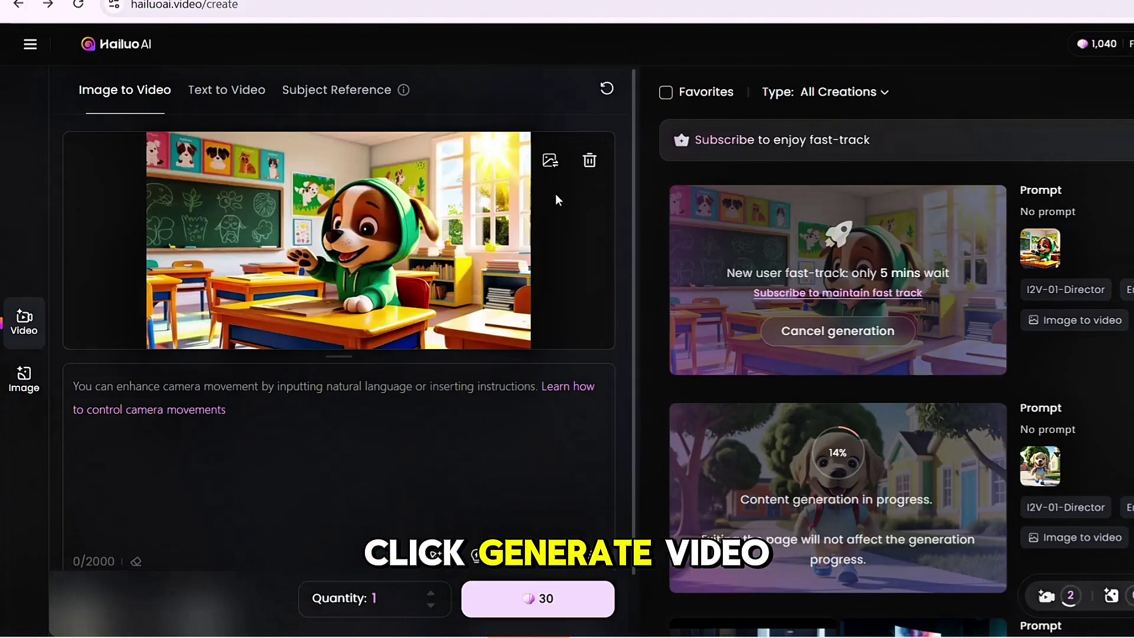
left_click(550, 160)
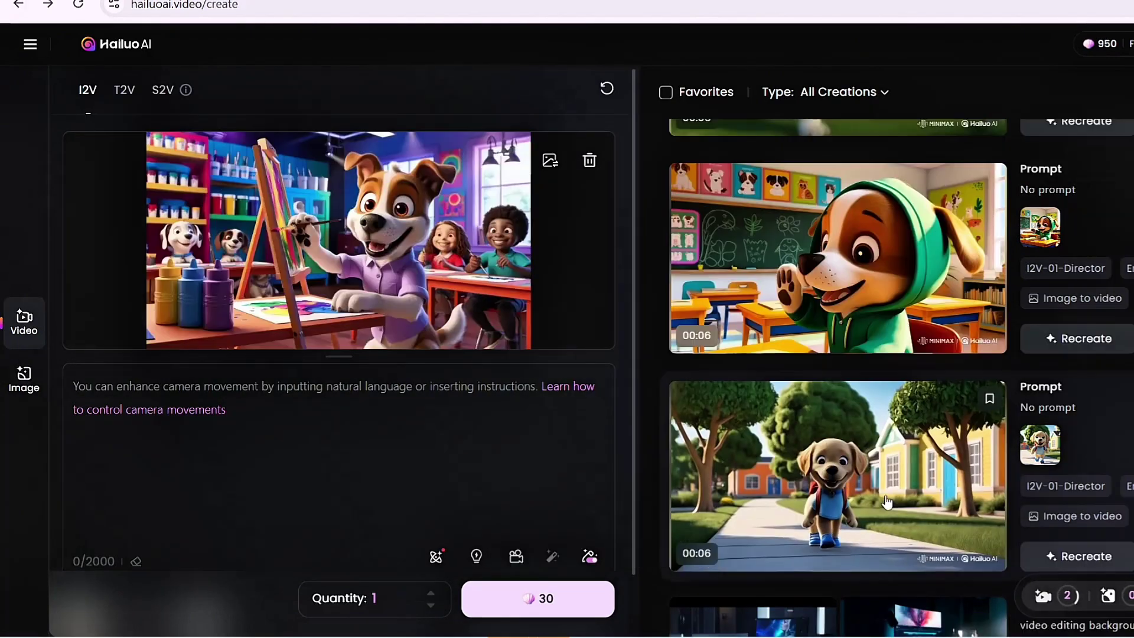
- Watch the walking puppy video and the following clips, then return to video creation
left_click(842, 468)
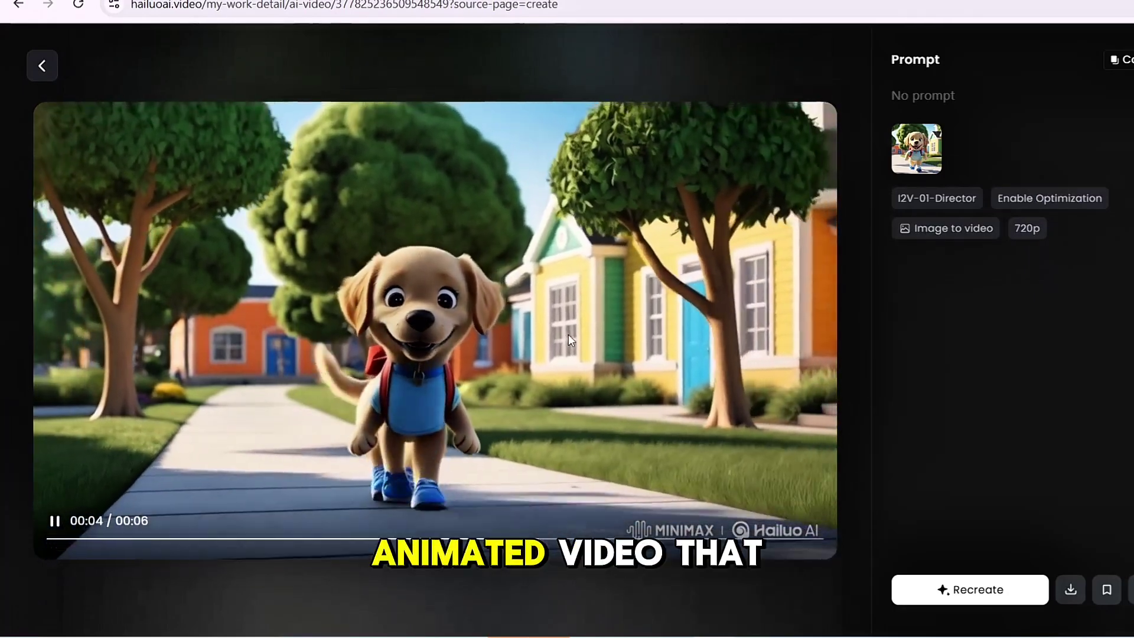
scroll(568, 334, "down", 1)
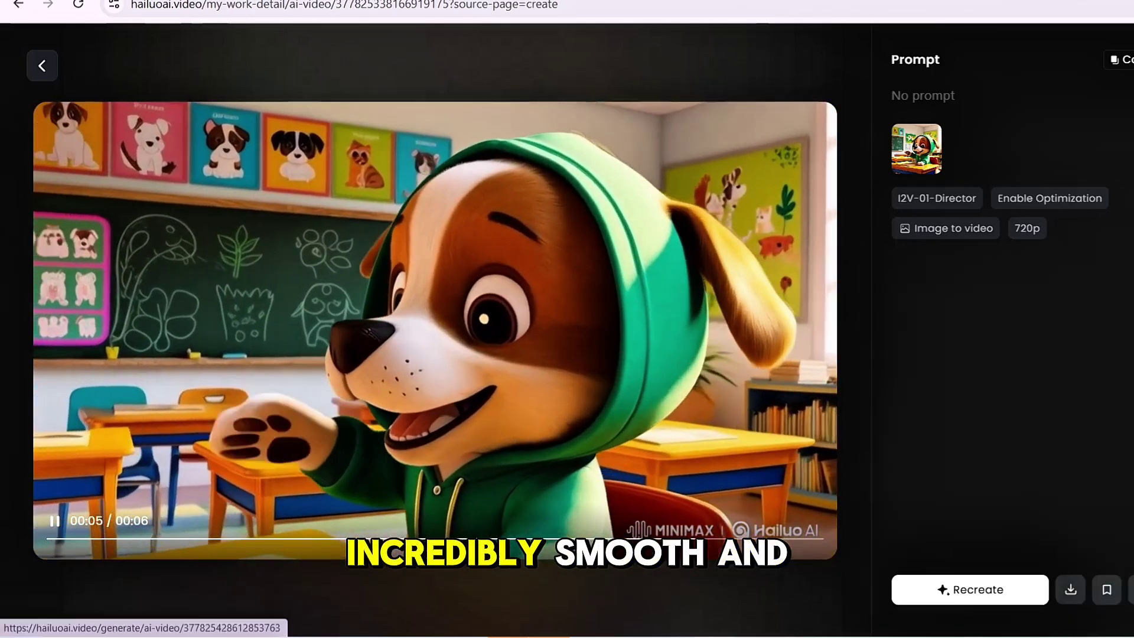
scroll(741, 324, "down", 1)
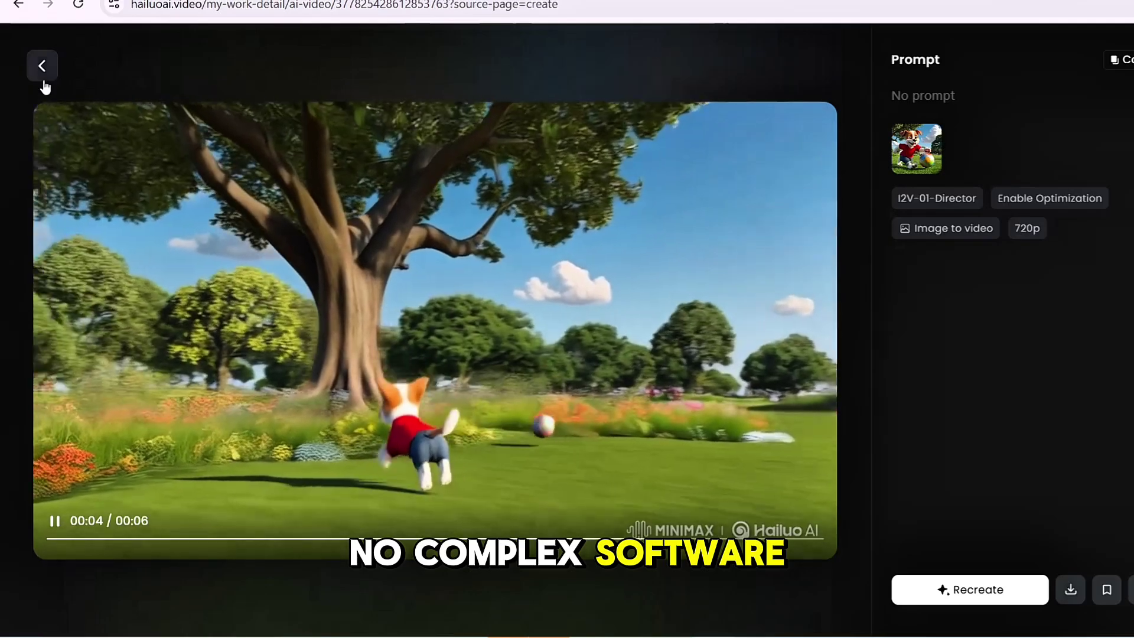
left_click(42, 65)
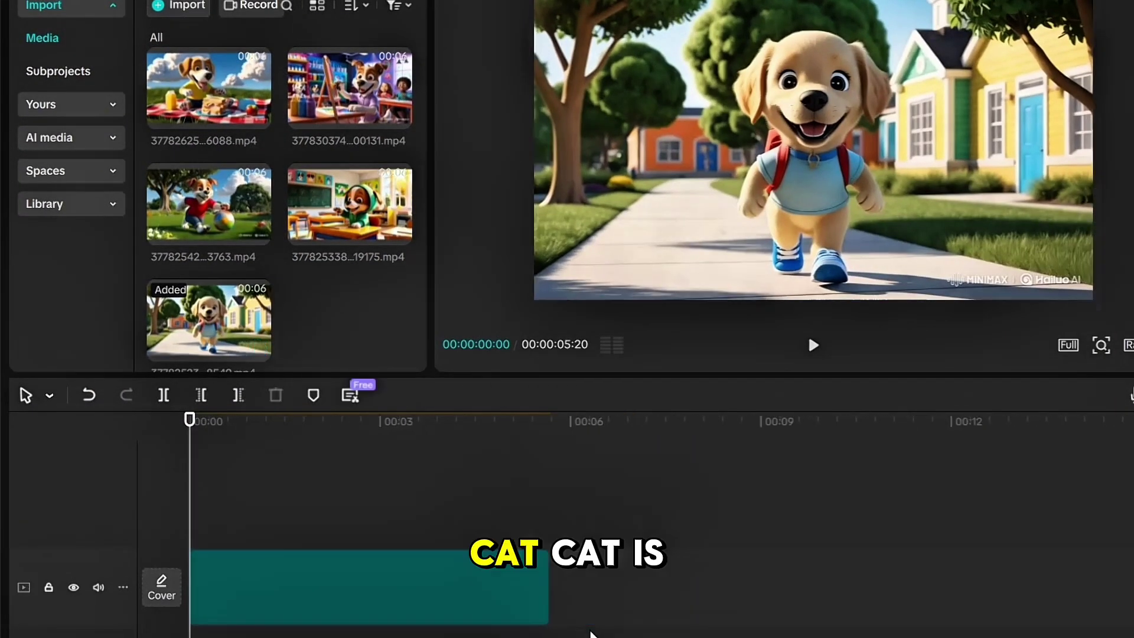
- Append the classroom, ball-playing, picnic and painting clips to the timeline
left_click(399, 232)
left_click(257, 232)
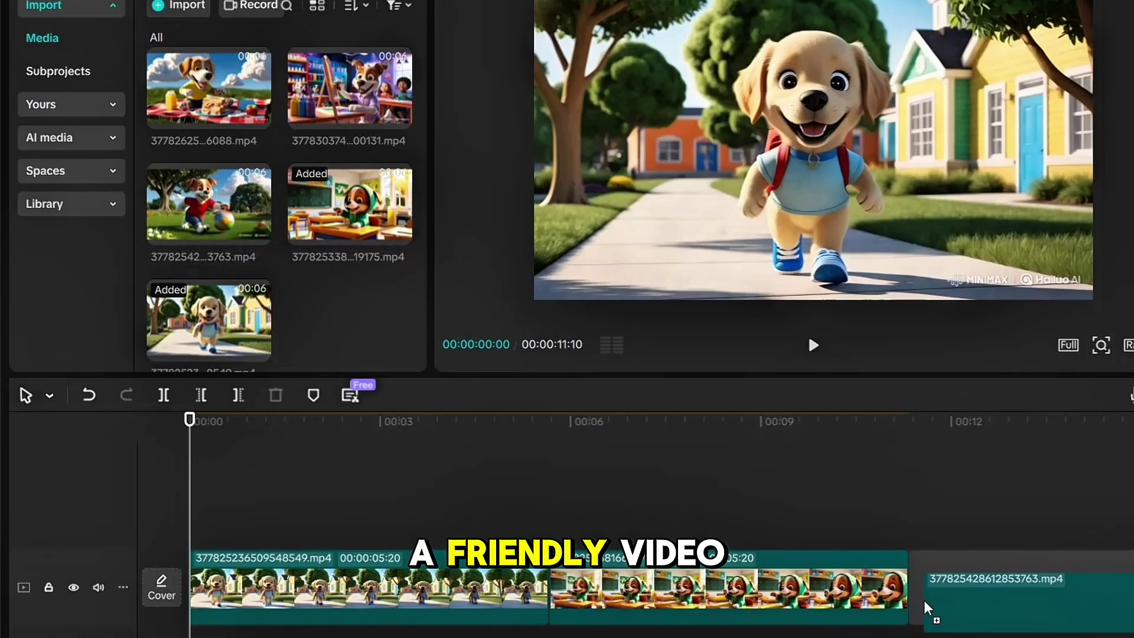
left_click(258, 116)
left_click(398, 116)
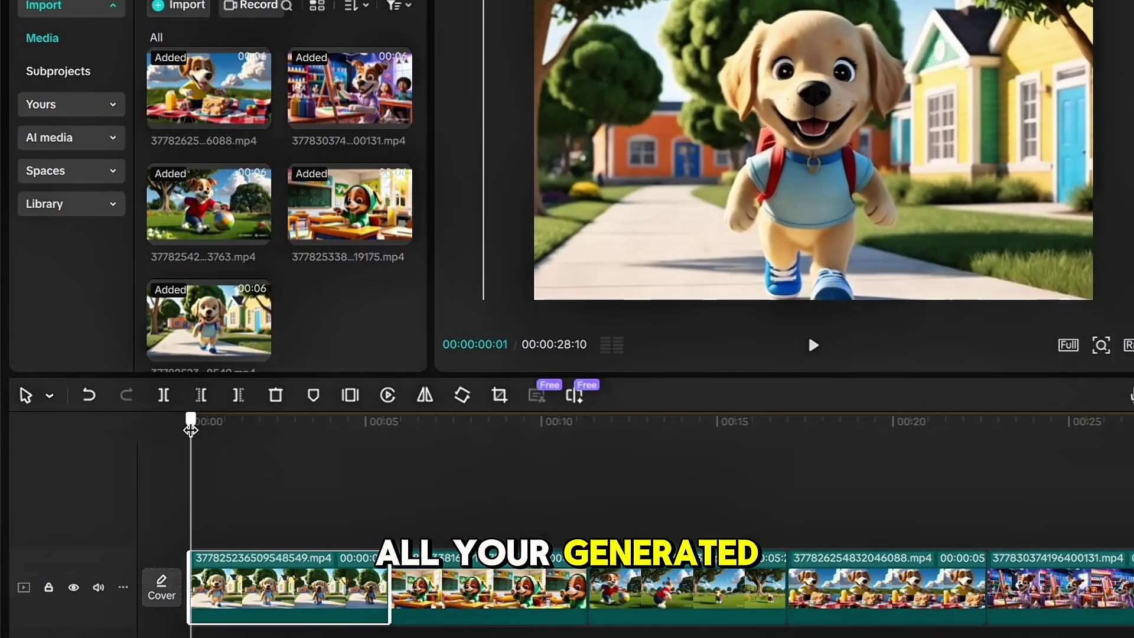
- Preview the classroom, ball-playing, picnic and painting clips, then return to the video's start
left_click(496, 587)
left_click(718, 463)
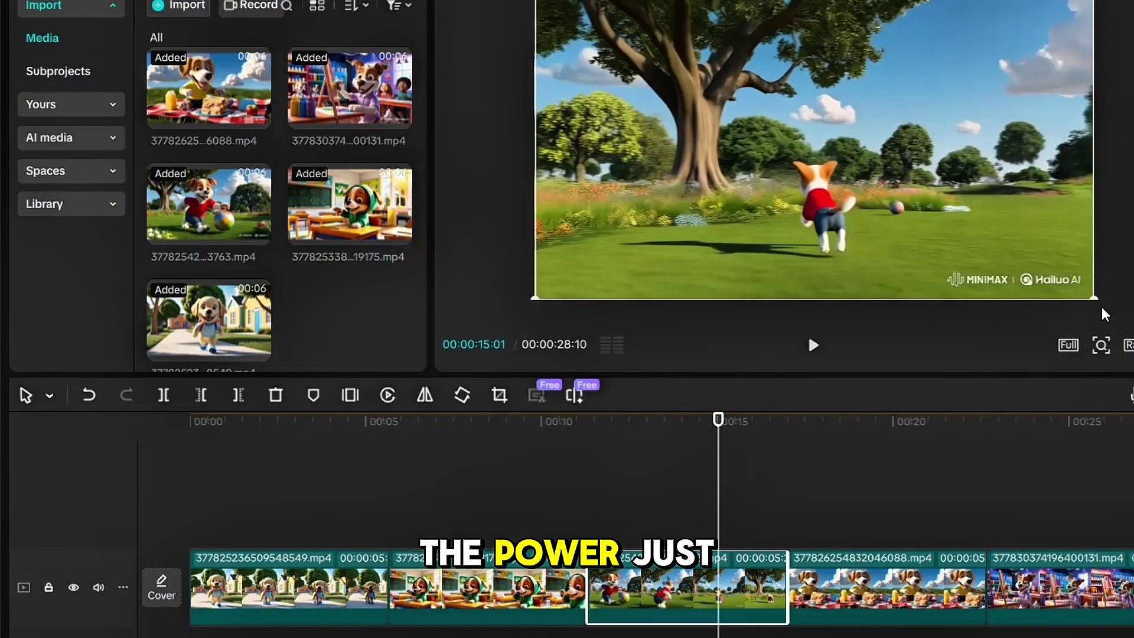
left_click(889, 481)
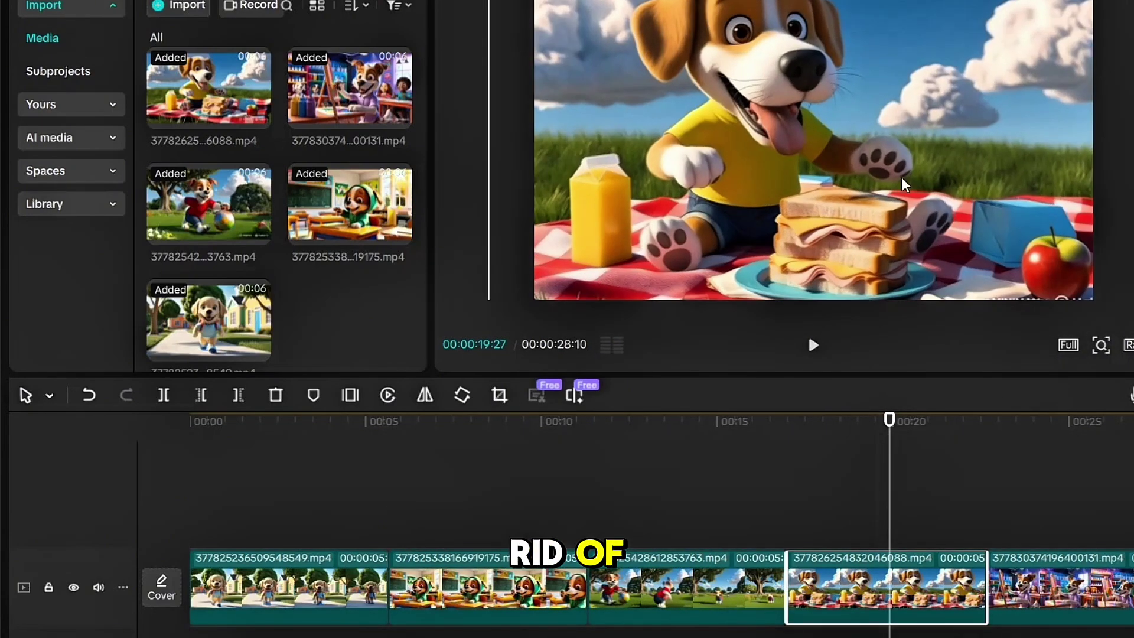
left_click_drag(889, 419, 1052, 420)
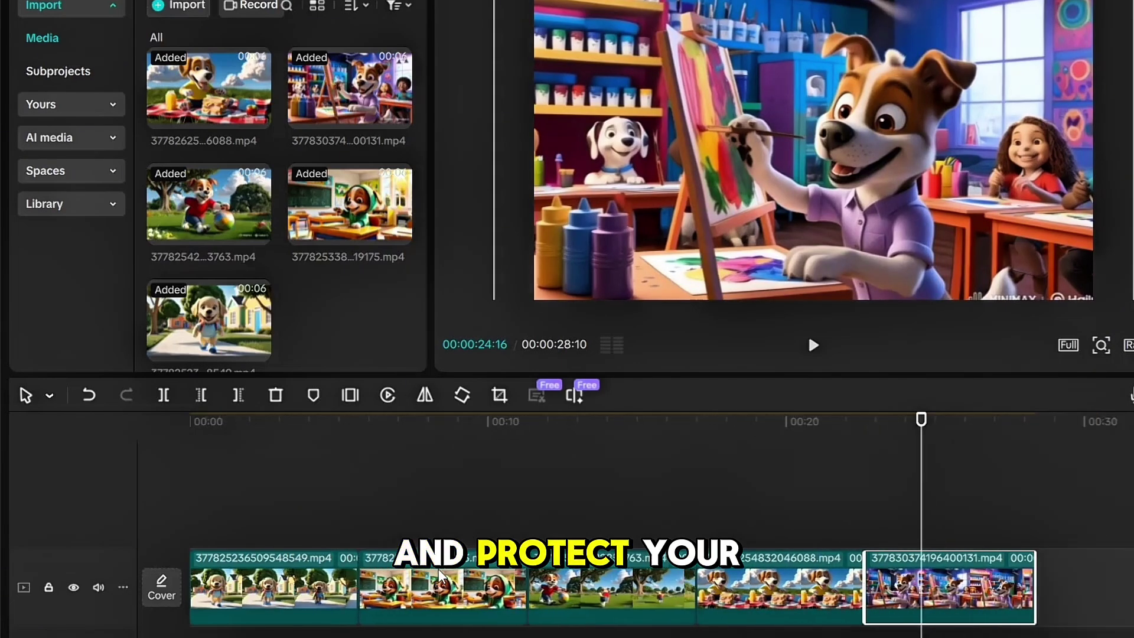
key("Home")
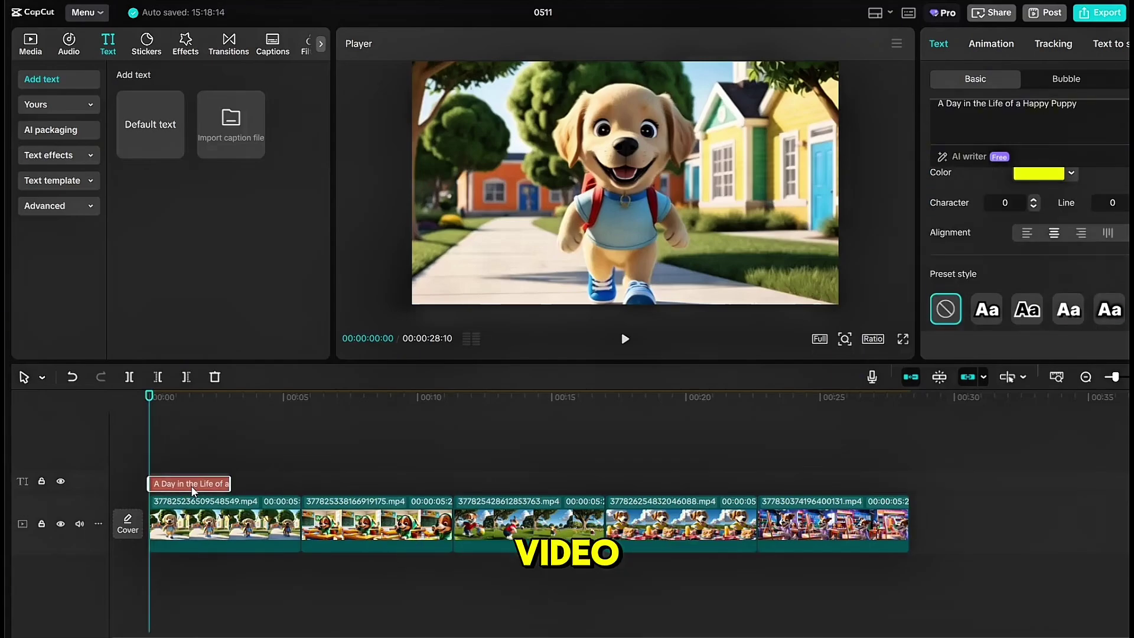
- Give the title the blue ART text effect and add the Cinematic Music Free track
left_click(74, 155)
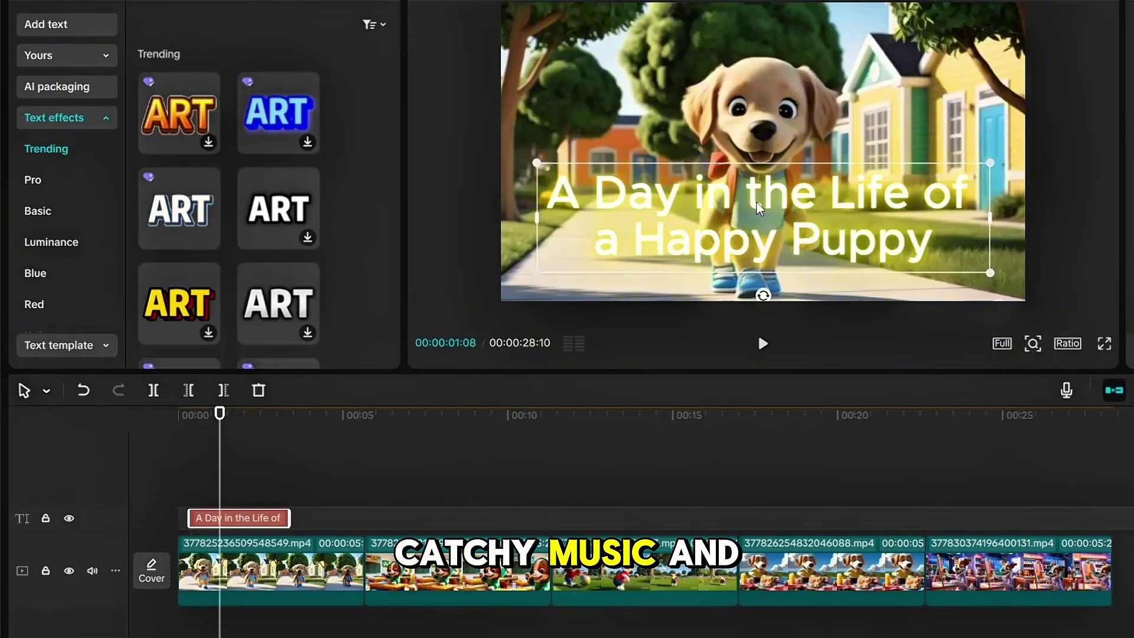
left_click(260, 169)
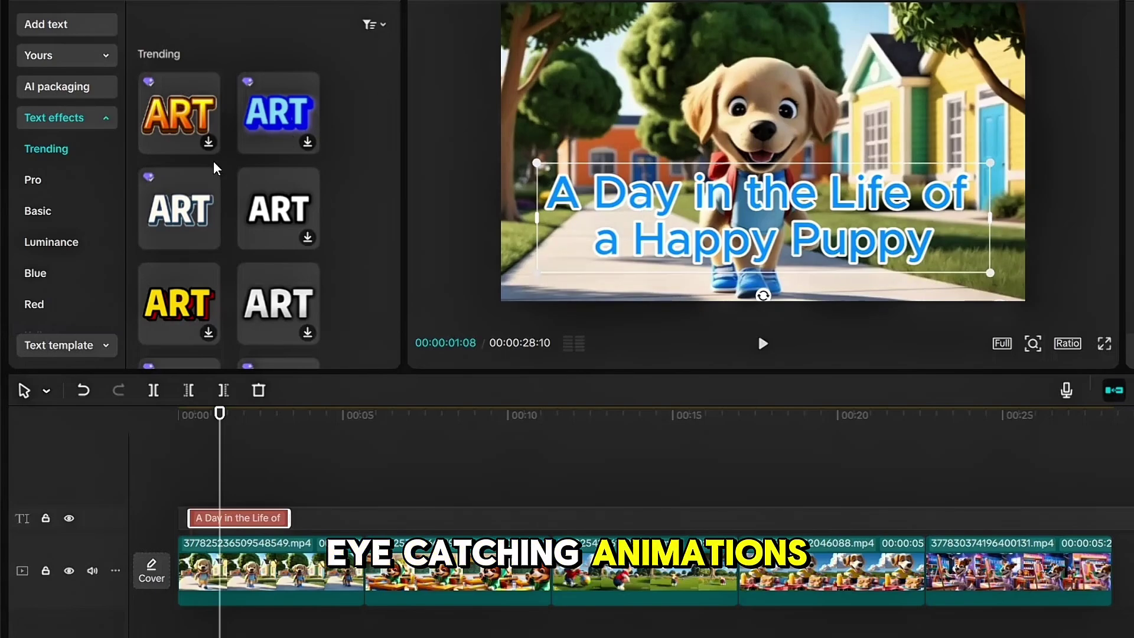
left_click(272, 270)
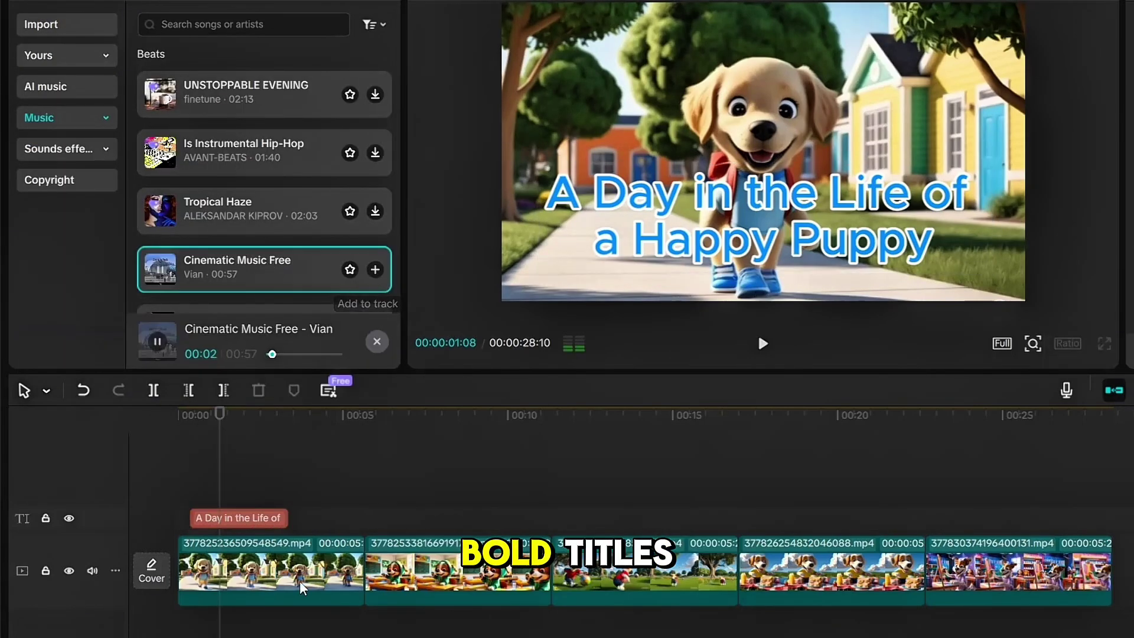
left_click(375, 269)
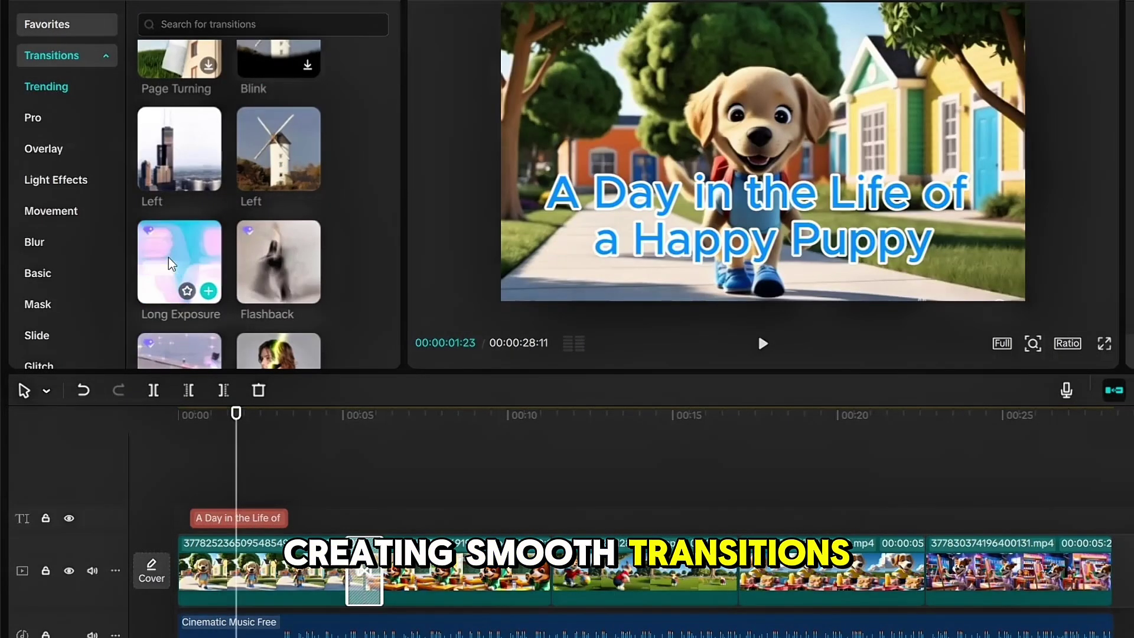
- Place transitions between the clips, including a movement transition at the first junction, and preview them
left_click_drag(279, 158, 928, 571)
left_click(35, 242)
left_click(50, 211)
left_click_drag(278, 177, 361, 568)
key("space")
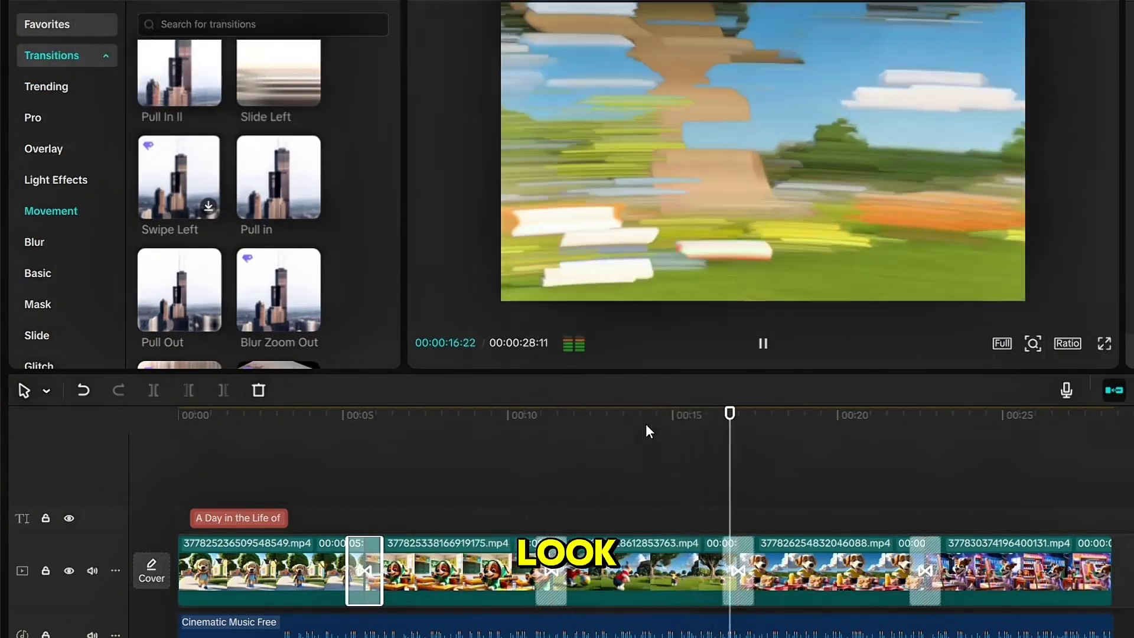
- Stop the video preview playback
left_click(760, 339)
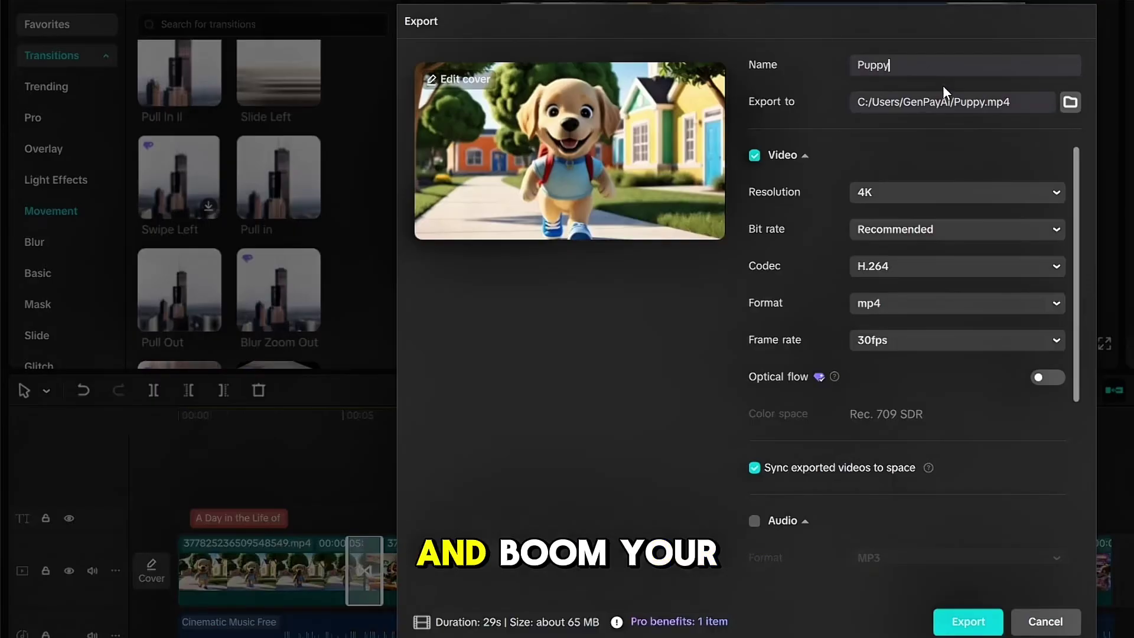